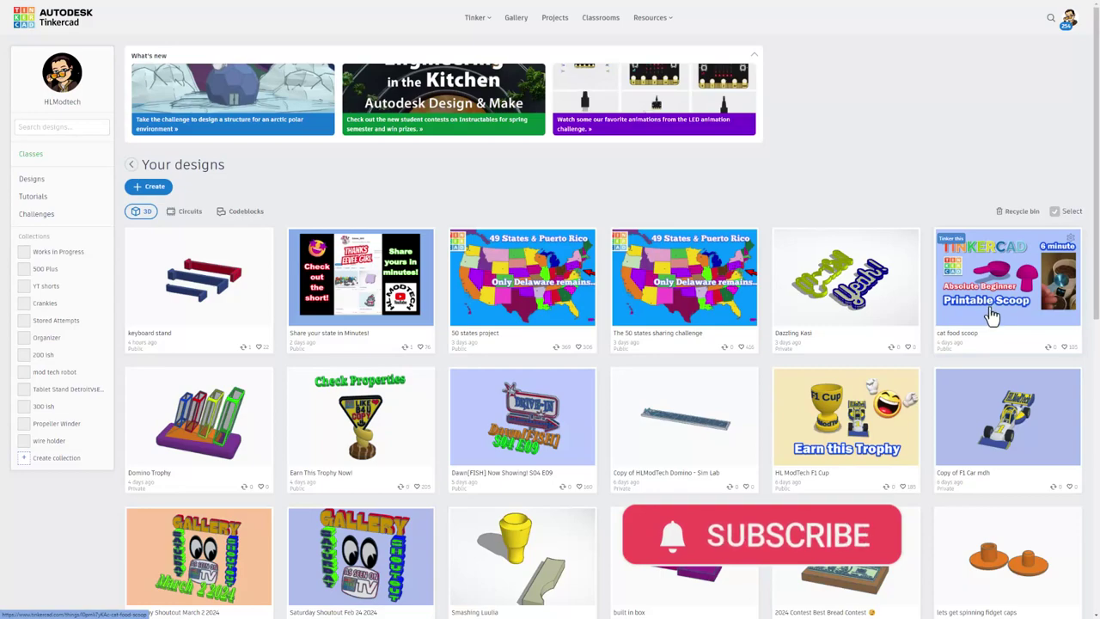
Open the details of the cat food scoop design from the dashboard's design list.
{"action": "left_click", "coordinate": [990, 308]}
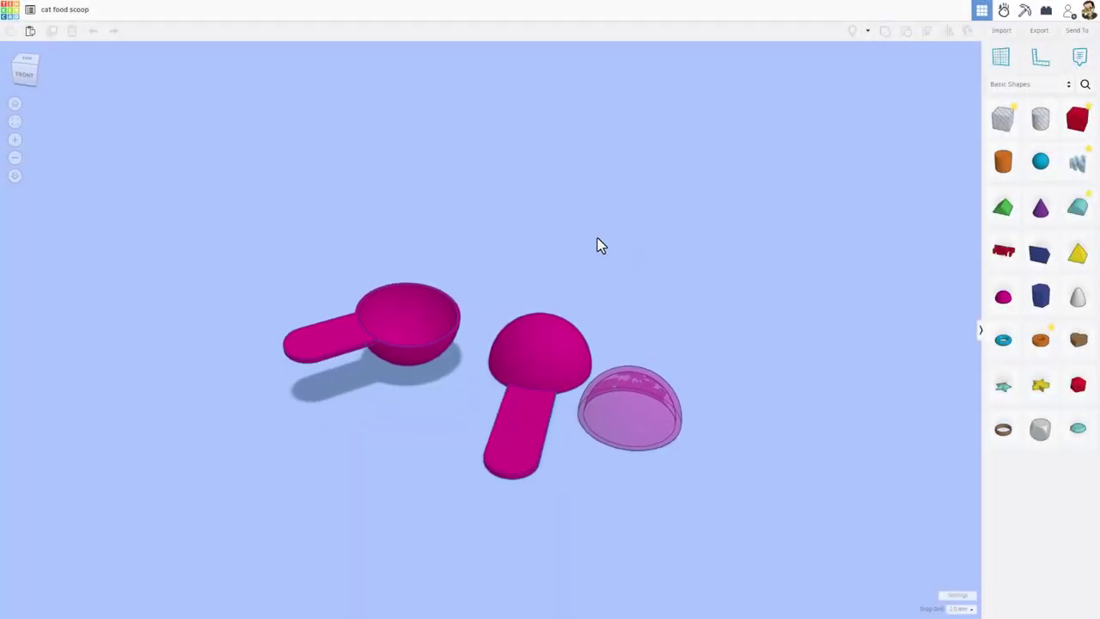
Orbit to a low front view, then set a white workspace background with the grid shown.
{"action": "right_click_drag", "start_coordinate": [332, 448], "coordinate": [398, 338]}
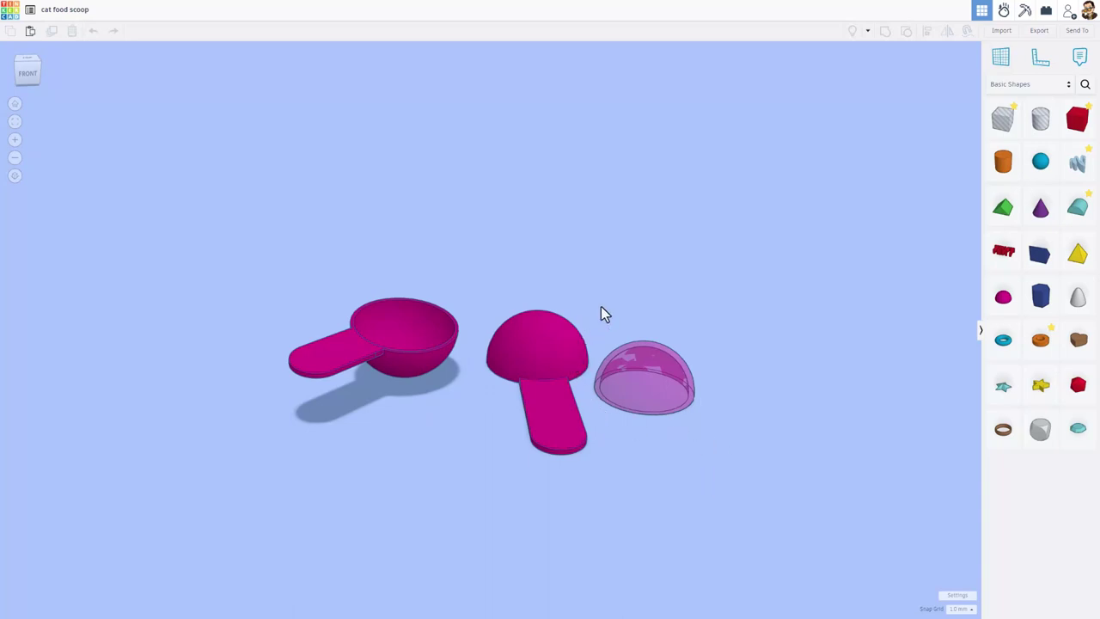
{"action": "mouse_move", "coordinate": [605, 314]}
{"action": "right_mouse_down"}
{"action": "mouse_move", "coordinate": [646, 339]}
{"action": "mouse_move", "coordinate": [590, 325]}
{"action": "right_mouse_up"}
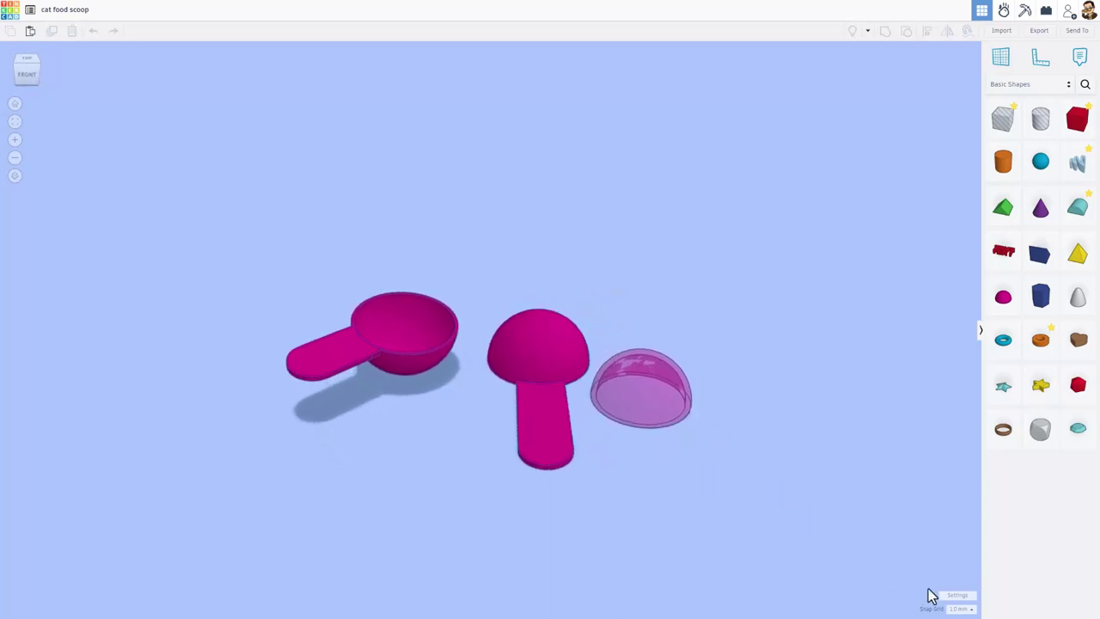
{"action": "left_click", "coordinate": [952, 596]}
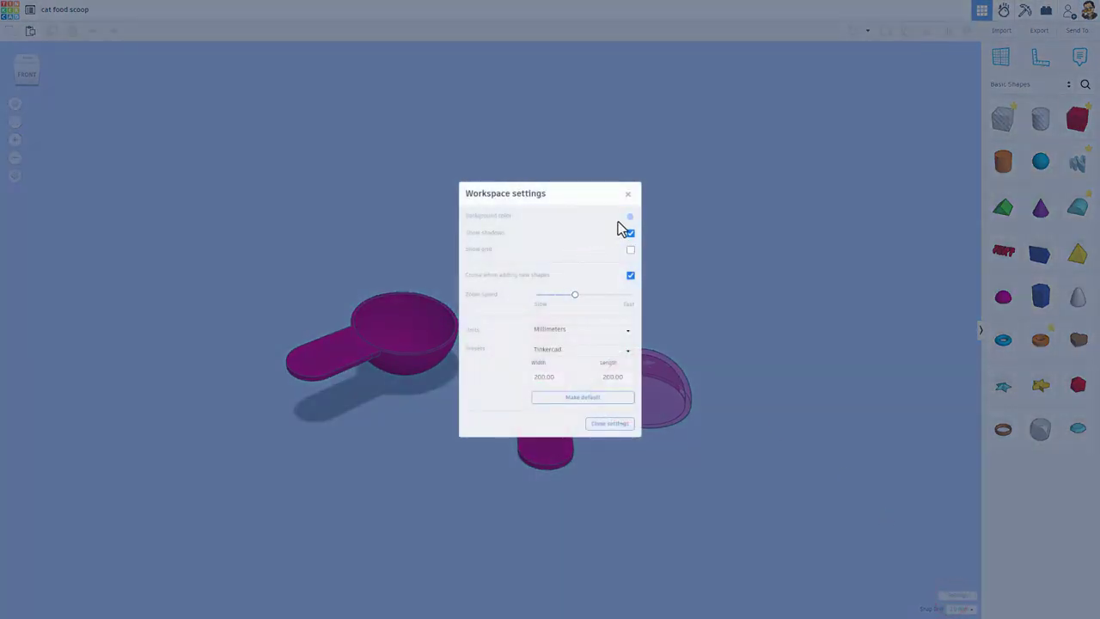
{"action": "left_click", "coordinate": [630, 217]}
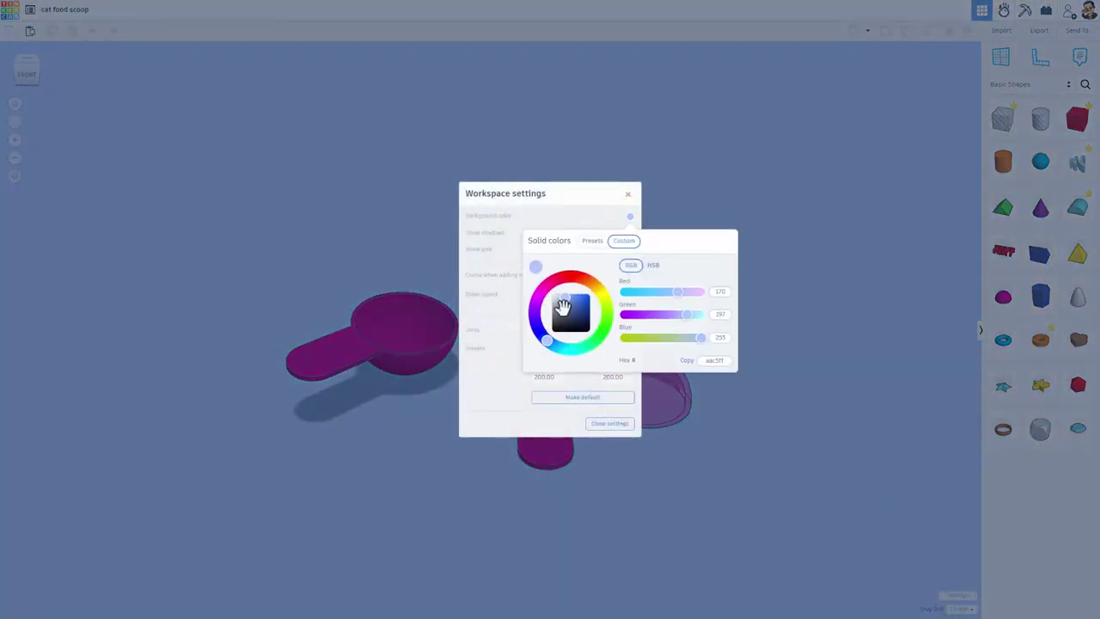
{"action": "left_click", "coordinate": [552, 197]}
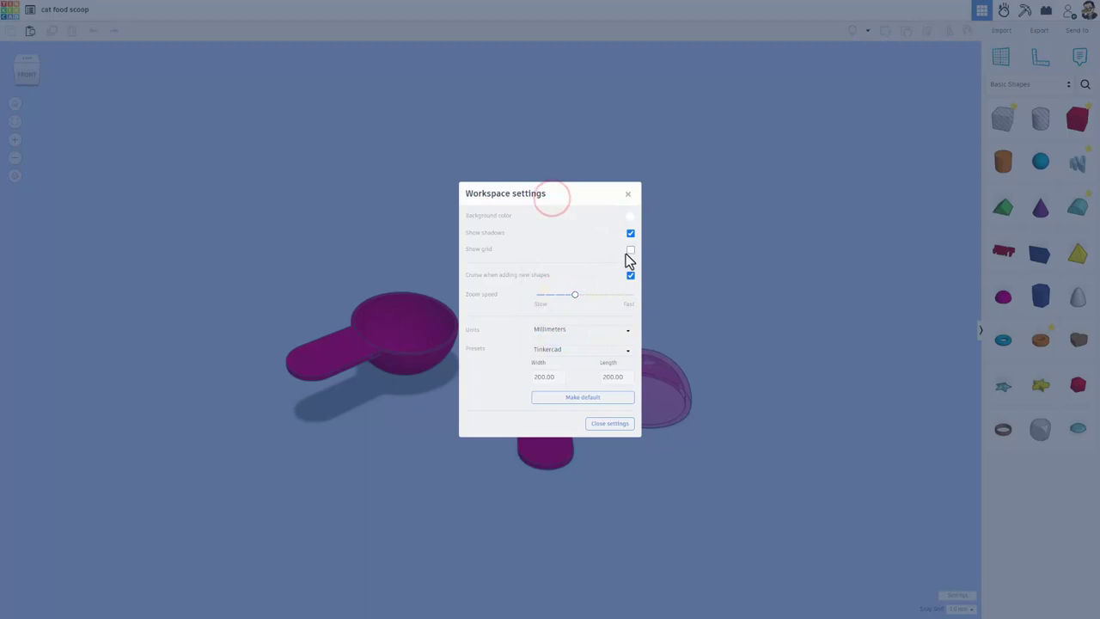
{"action": "left_click", "coordinate": [630, 252]}
{"action": "left_click", "coordinate": [609, 424]}
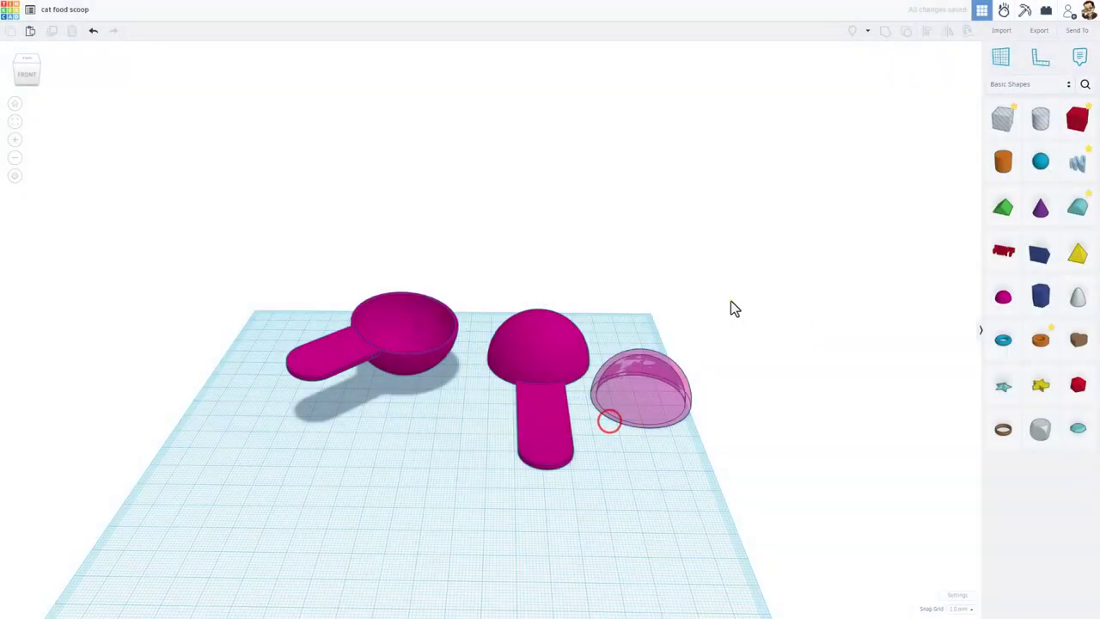
Place a half sphere in front of the scoops and read its 1.98 cm³ volume in Sim Lab.
{"action": "left_click", "coordinate": [466, 449]}
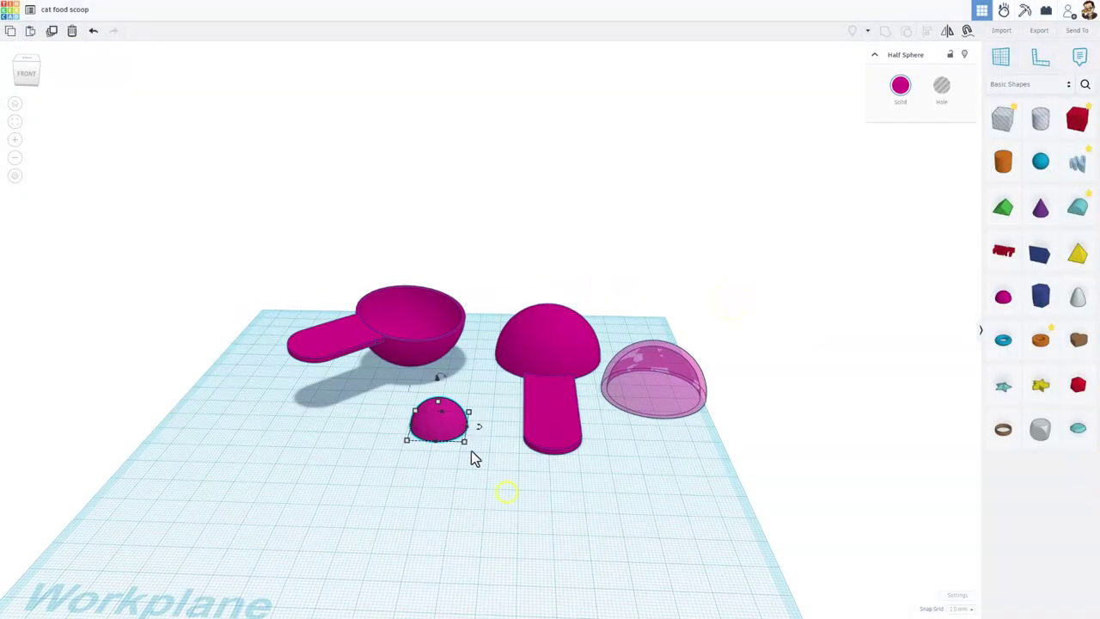
{"action": "right_click_drag", "start_coordinate": [388, 455], "coordinate": [449, 429]}
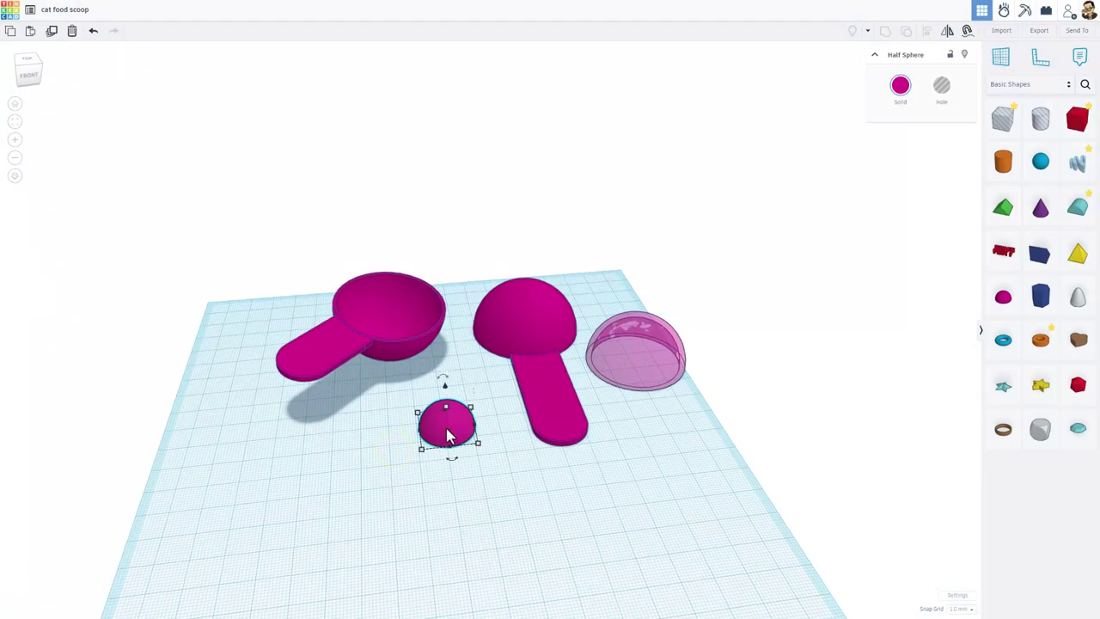
{"action": "left_click", "coordinate": [1002, 12]}
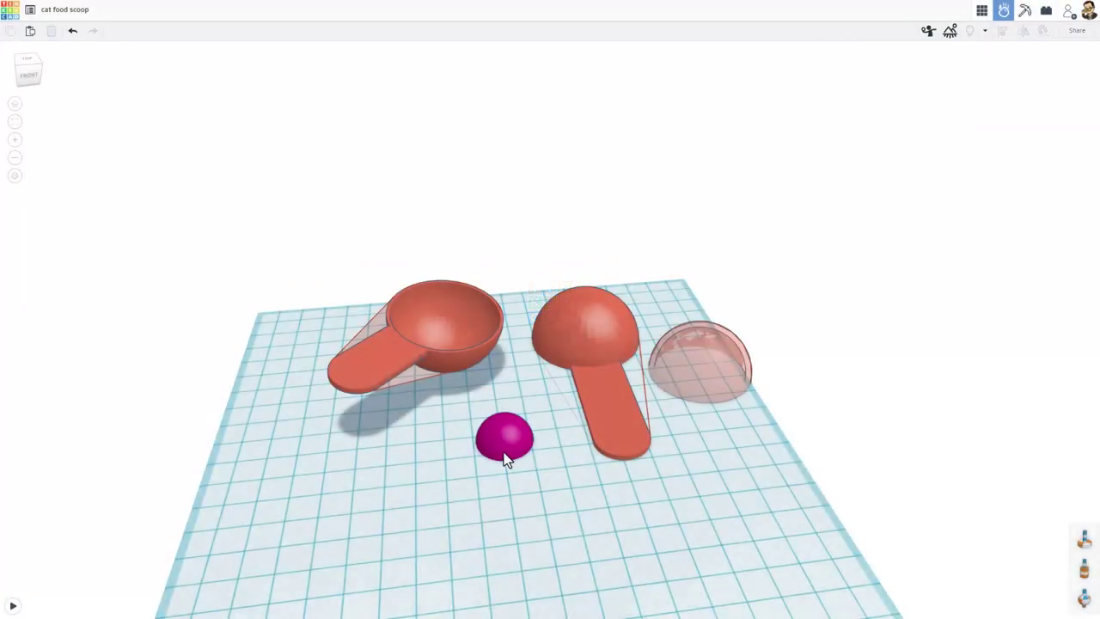
{"action": "left_click", "coordinate": [505, 452]}
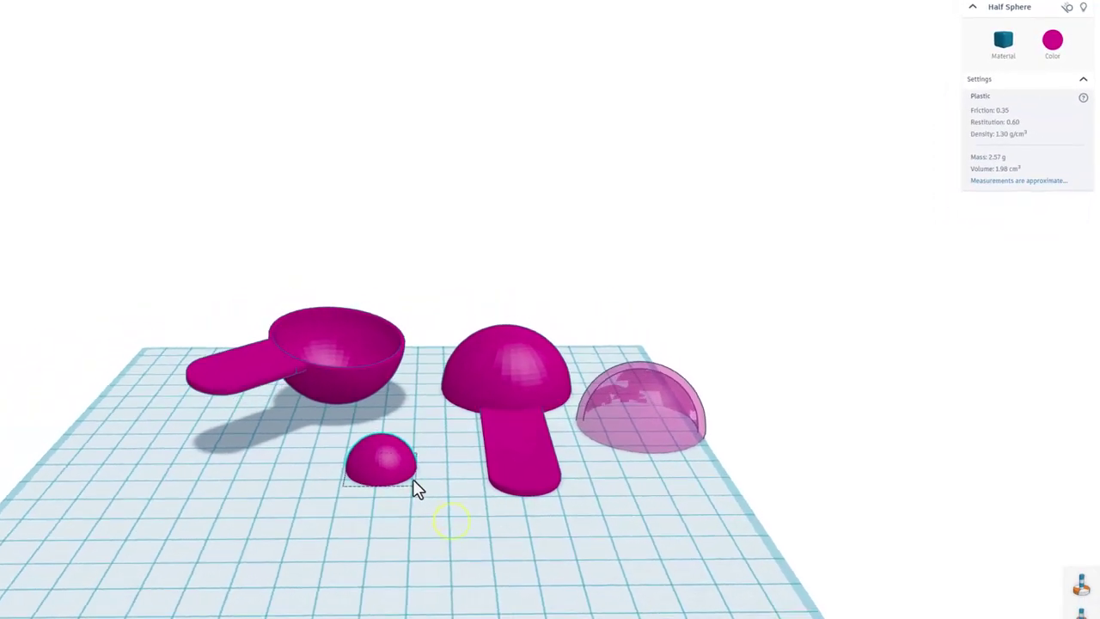
{"action": "right_click_drag", "start_coordinate": [415, 484], "coordinate": [423, 507]}
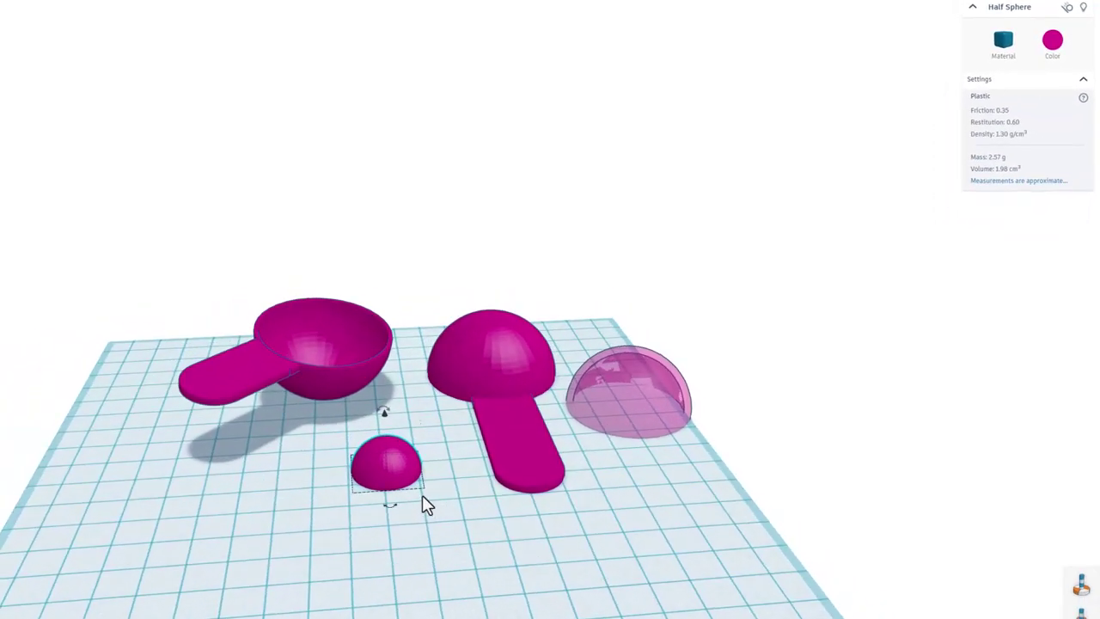
{"action": "scroll", "coordinate": [410, 490], "scroll_direction": "up", "scroll_amount": 5}
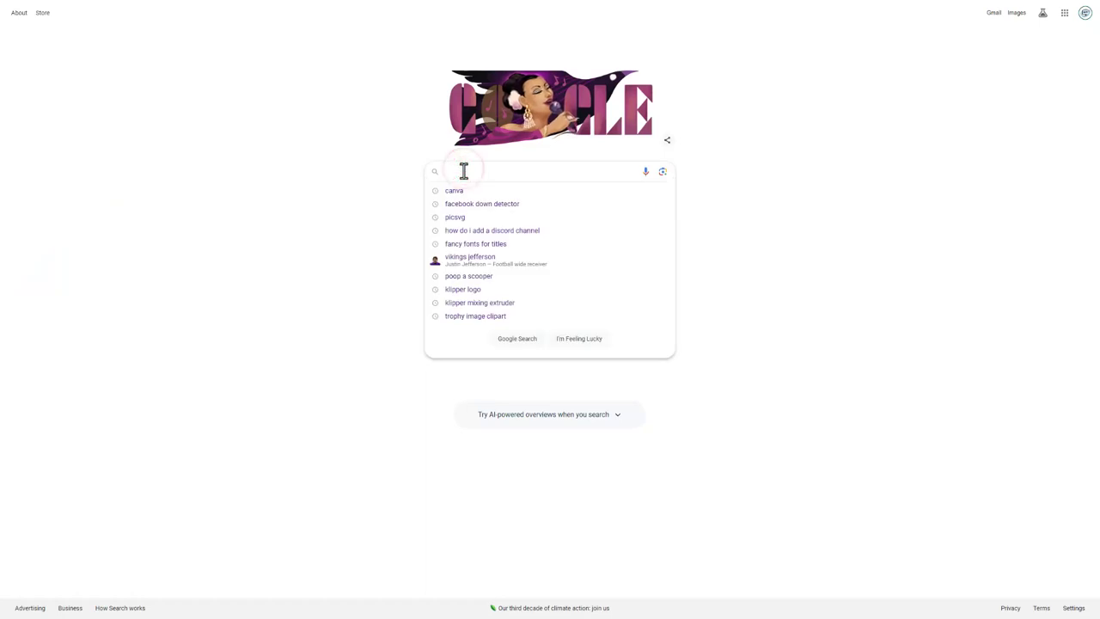
Search 'tablespoon volume' and copy the 14.7868 cubic centimetres per US tablespoon value.
{"action": "type", "text": "tables"}
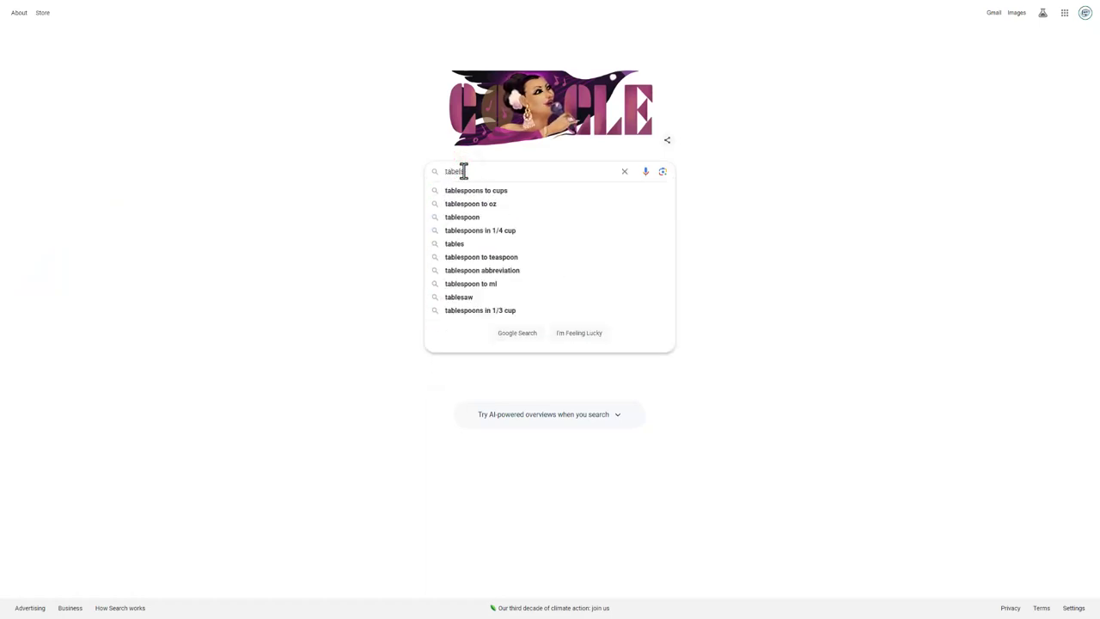
{"action": "type", "text": "poon volume"}
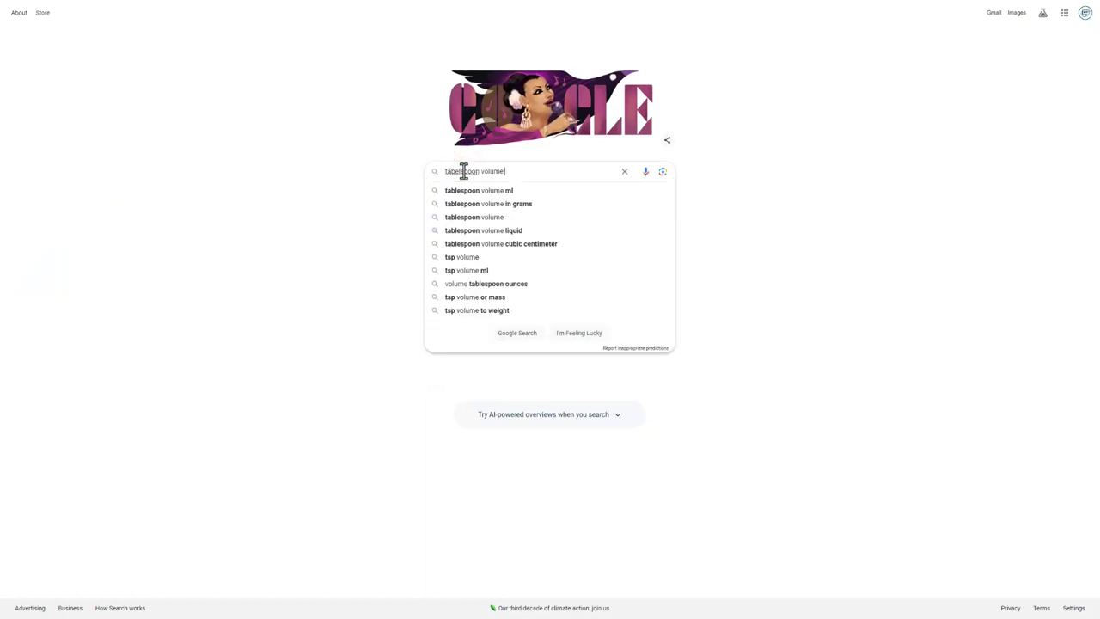
{"action": "left_click", "coordinate": [515, 244]}
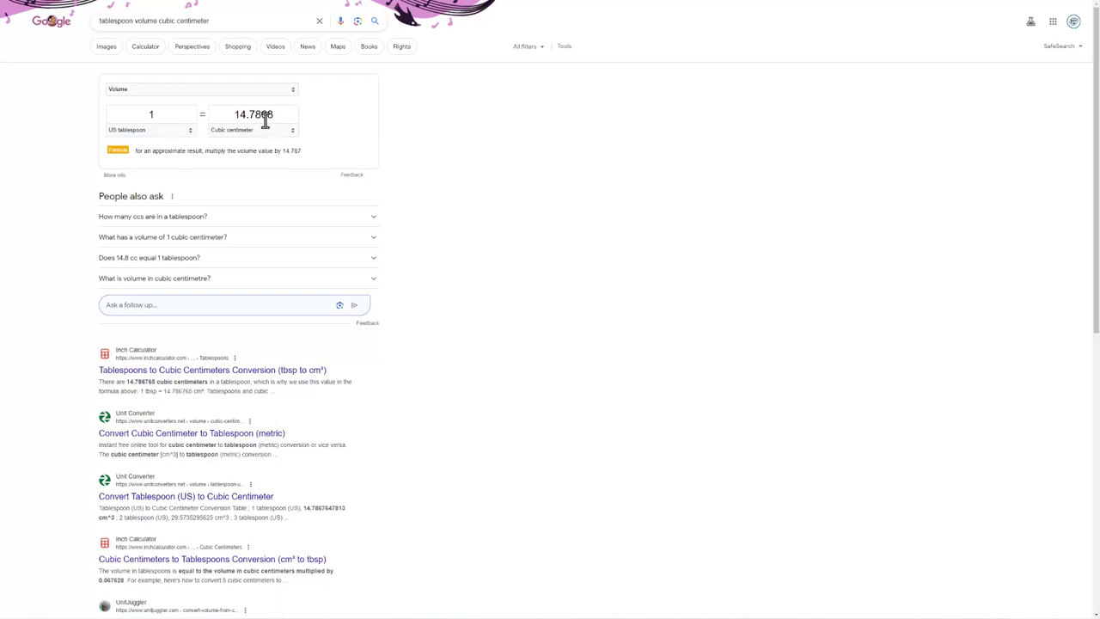
{"action": "right_click", "coordinate": [250, 115]}
{"action": "left_click", "coordinate": [267, 148]}
{"action": "left_click", "coordinate": [435, 204]}
Back in the 3D design, add a note containing the pasted value 14.7868.
{"action": "key", "text": "alt+Tab"}
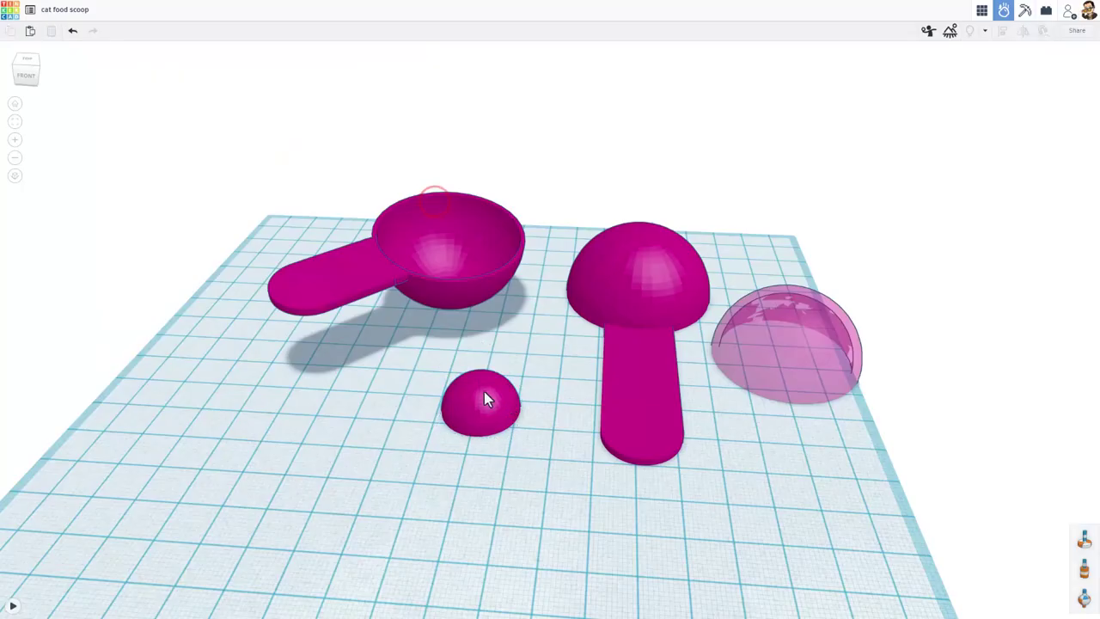
{"action": "left_click", "coordinate": [982, 15]}
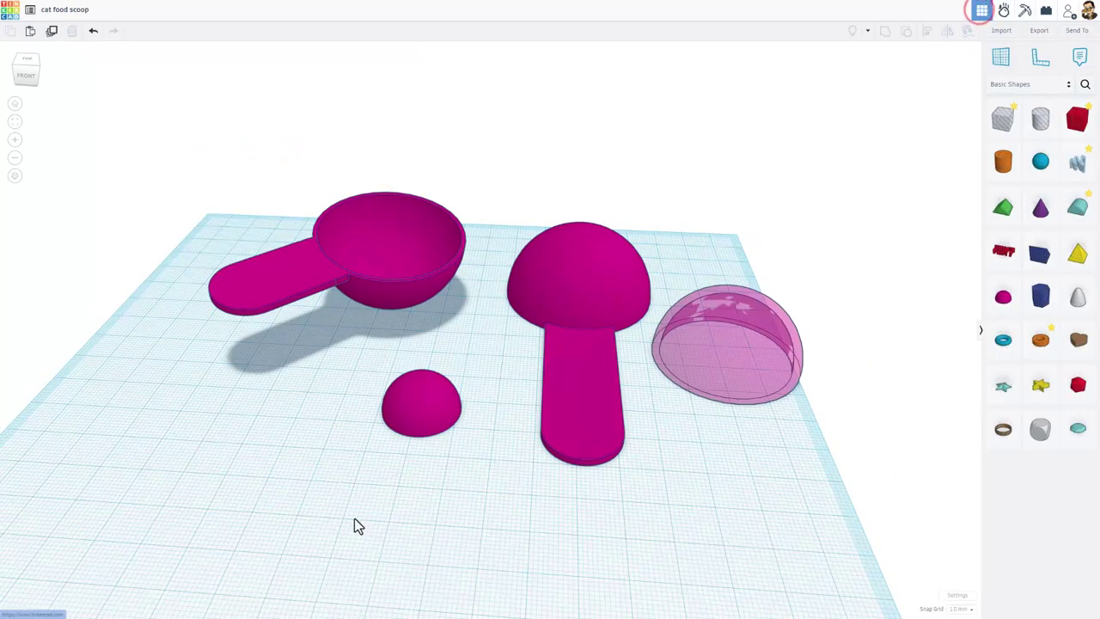
{"action": "key", "text": "n"}
{"action": "left_click", "coordinate": [488, 497]}
{"action": "left_click", "coordinate": [484, 476]}
{"action": "key", "text": "ctrl+v"}
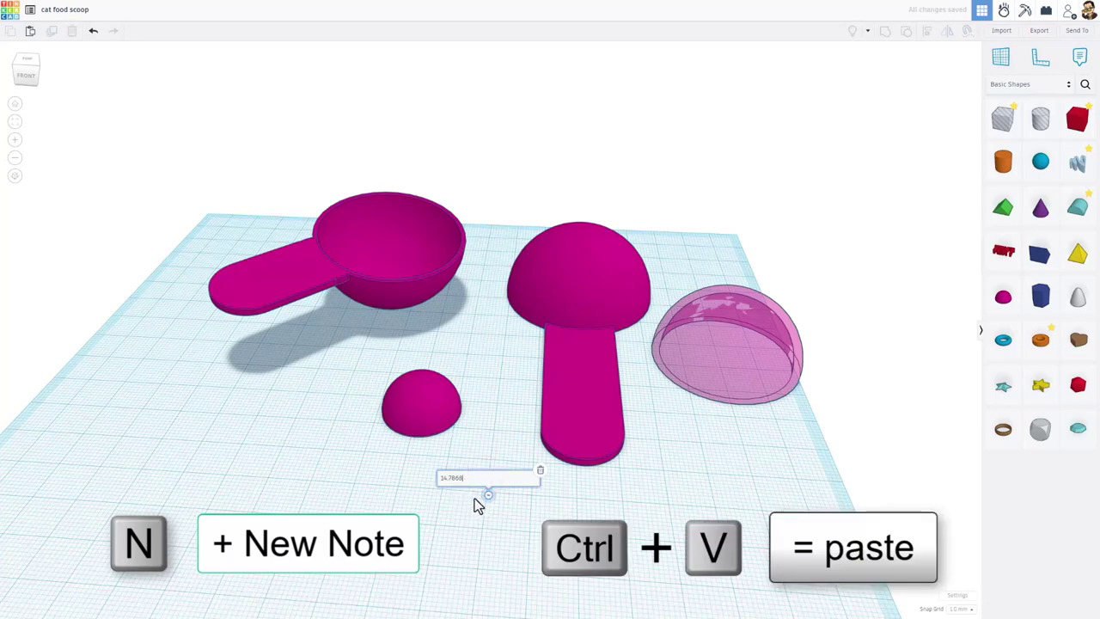
{"action": "left_click", "coordinate": [506, 506]}
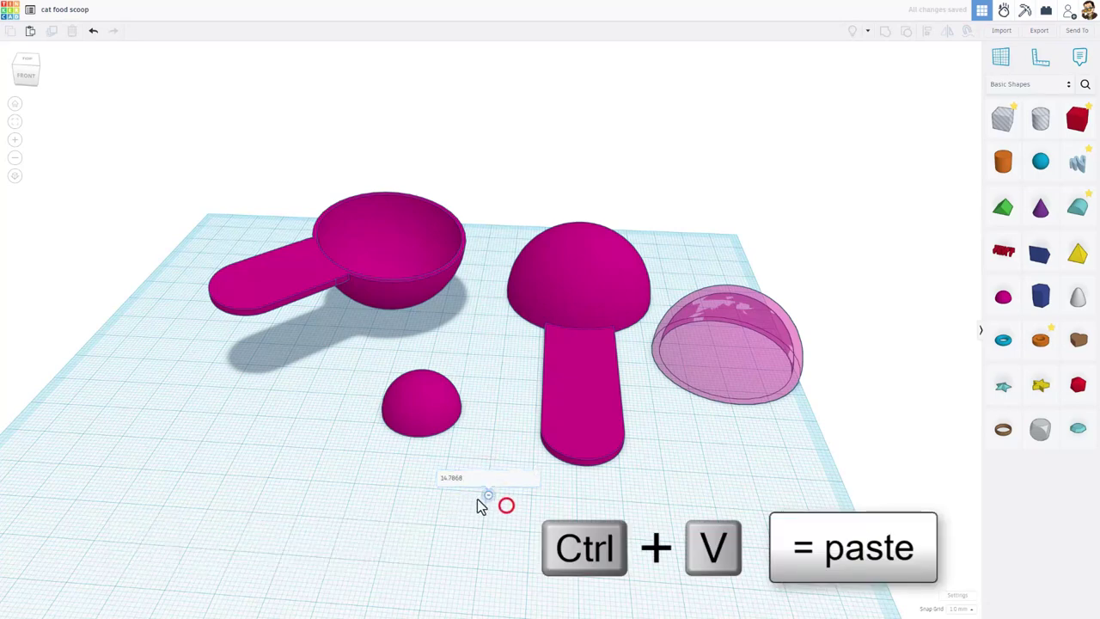
Scale the small half sphere evenly to 45 mm, giving 22.55 cm³.
{"action": "left_click", "coordinate": [413, 406]}
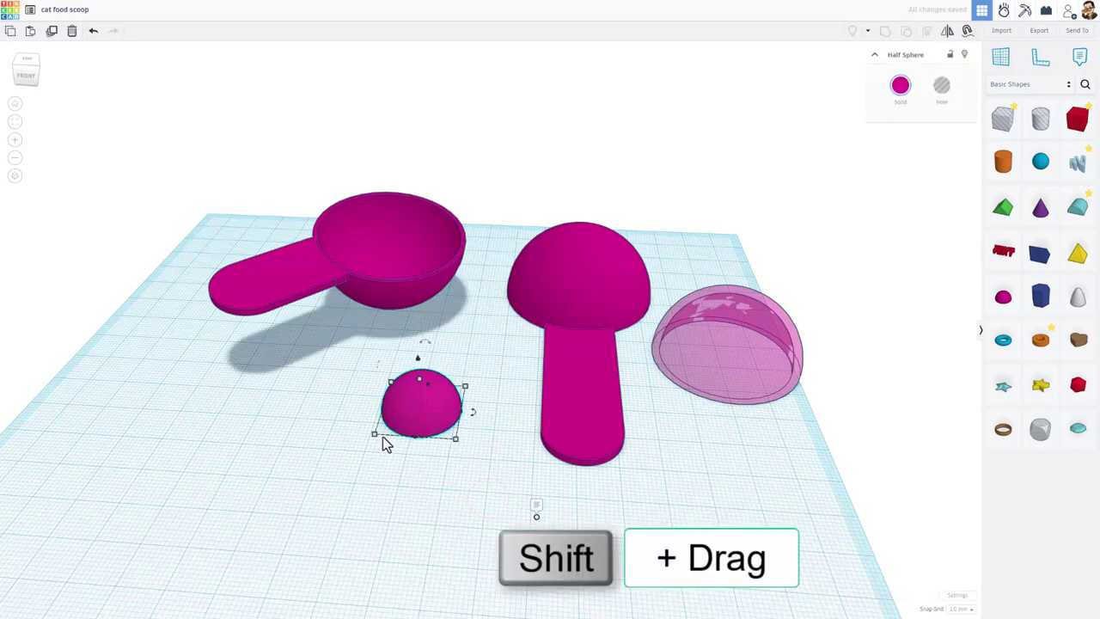
{"action": "left_click_drag", "start_coordinate": [374, 440], "coordinate": [238, 511], "text": "shift"}
{"action": "left_click", "coordinate": [331, 477]}
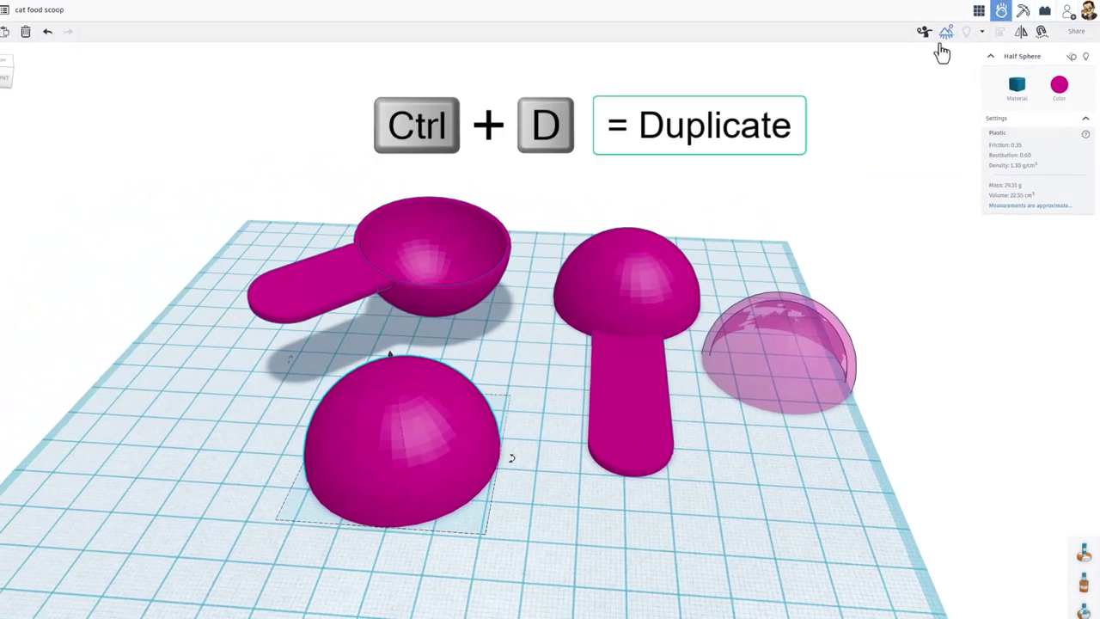
Copy the large half sphere beside the handle, shrink it, and colour it orange.
{"action": "left_click", "coordinate": [978, 16]}
{"action": "left_click", "coordinate": [384, 479]}
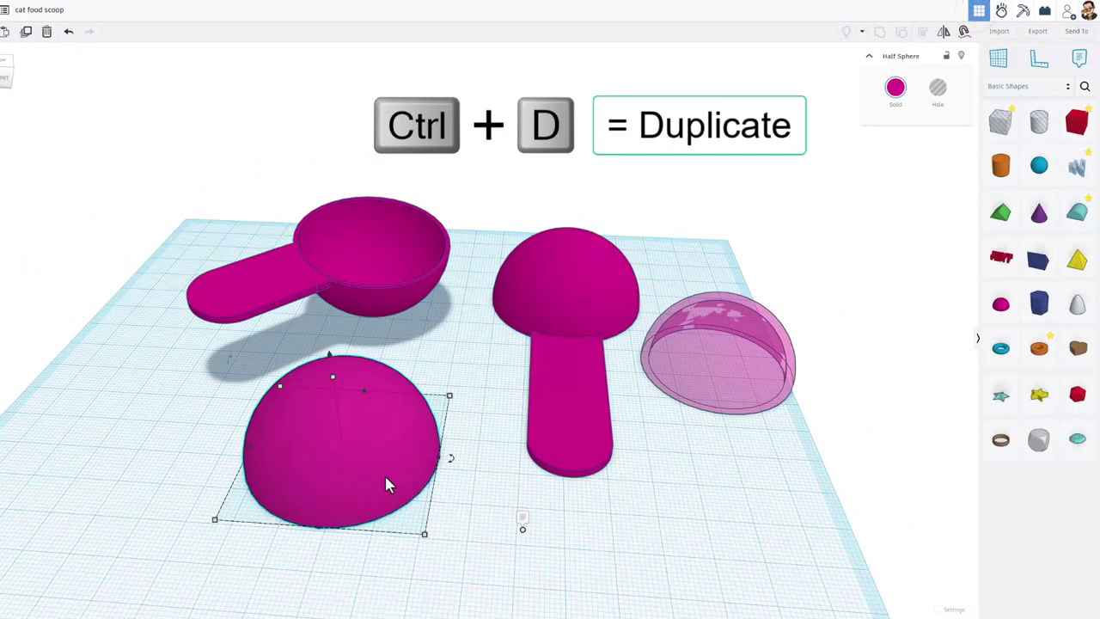
{"action": "left_click_drag", "start_coordinate": [387, 484], "coordinate": [793, 565]}
{"action": "left_click_drag", "start_coordinate": [622, 587], "coordinate": [666, 580], "text": "shift"}
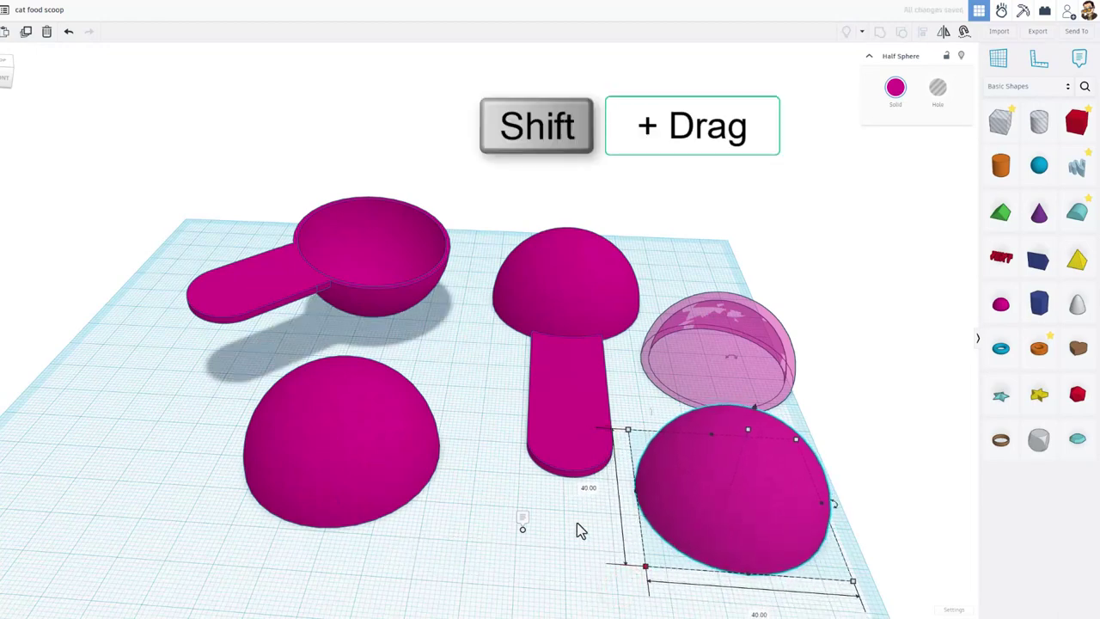
{"action": "left_click", "coordinate": [531, 531]}
{"action": "left_click", "coordinate": [678, 520]}
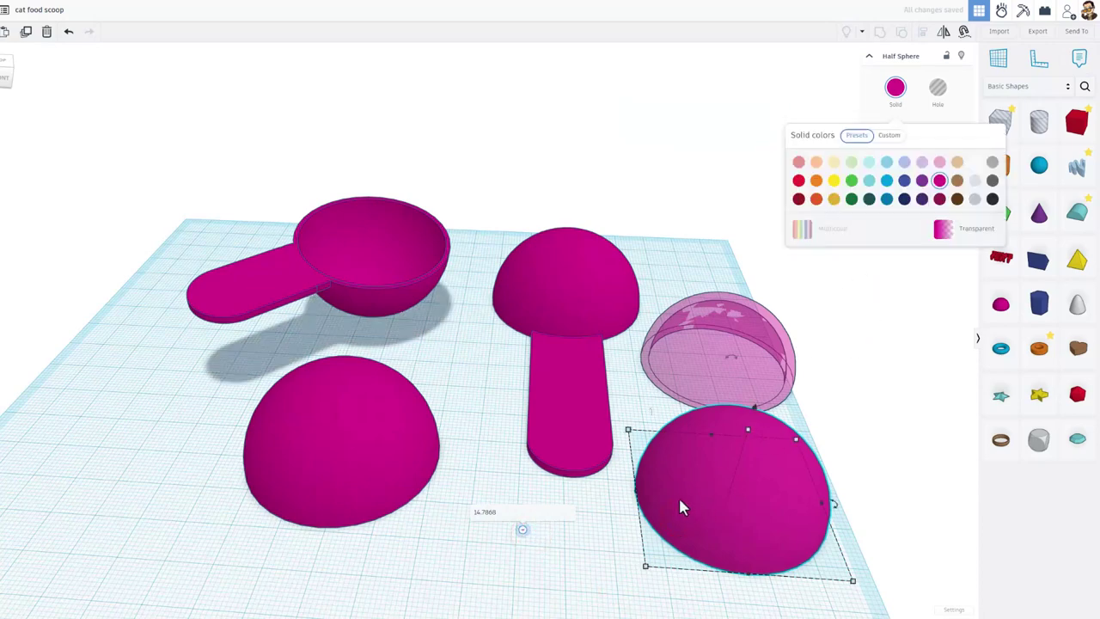
{"action": "left_click", "coordinate": [817, 182]}
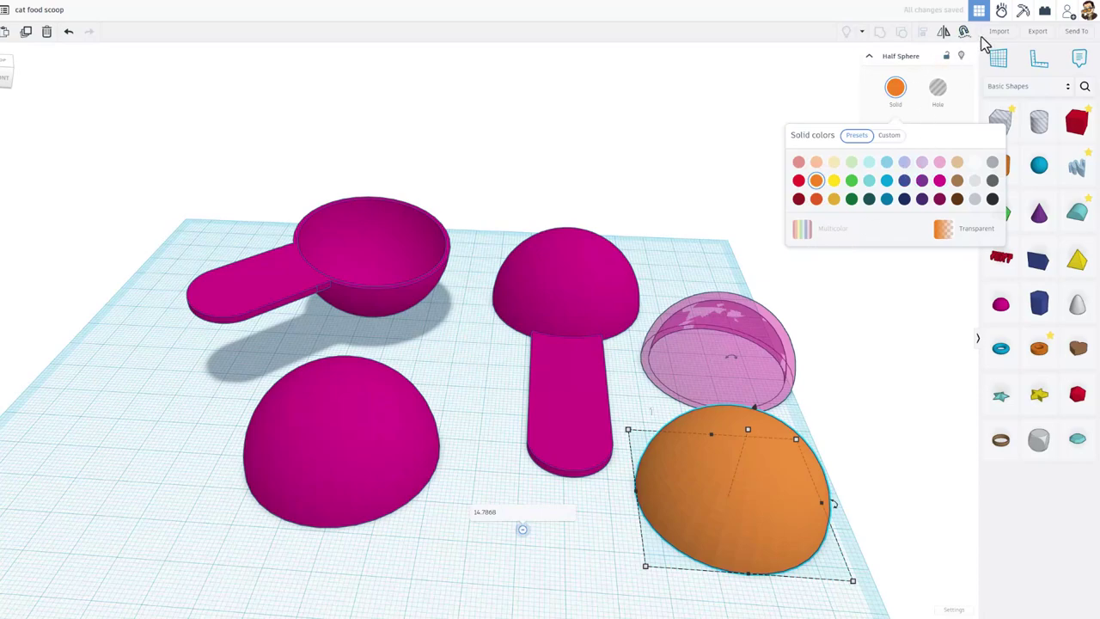
Resize the orange half sphere to 39 mm until Sim Lab shows 14.68 cm³ and 19.08 g.
{"action": "left_click", "coordinate": [997, 11]}
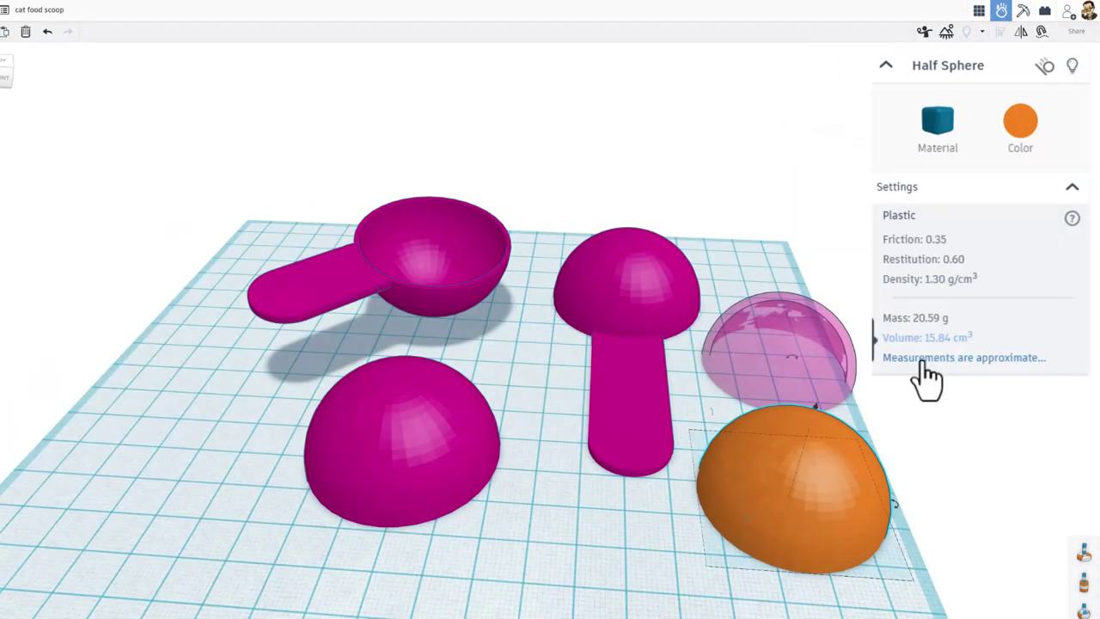
{"action": "left_click", "coordinate": [978, 11]}
{"action": "left_click", "coordinate": [701, 564]}
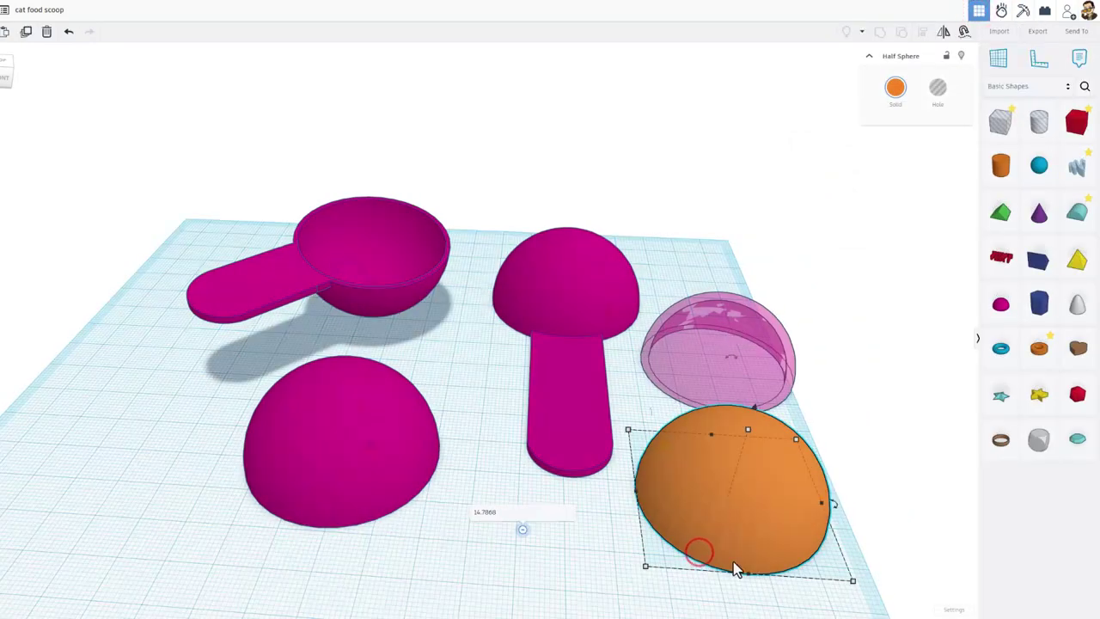
{"action": "left_click_drag", "start_coordinate": [852, 581], "coordinate": [842, 585], "text": "shift"}
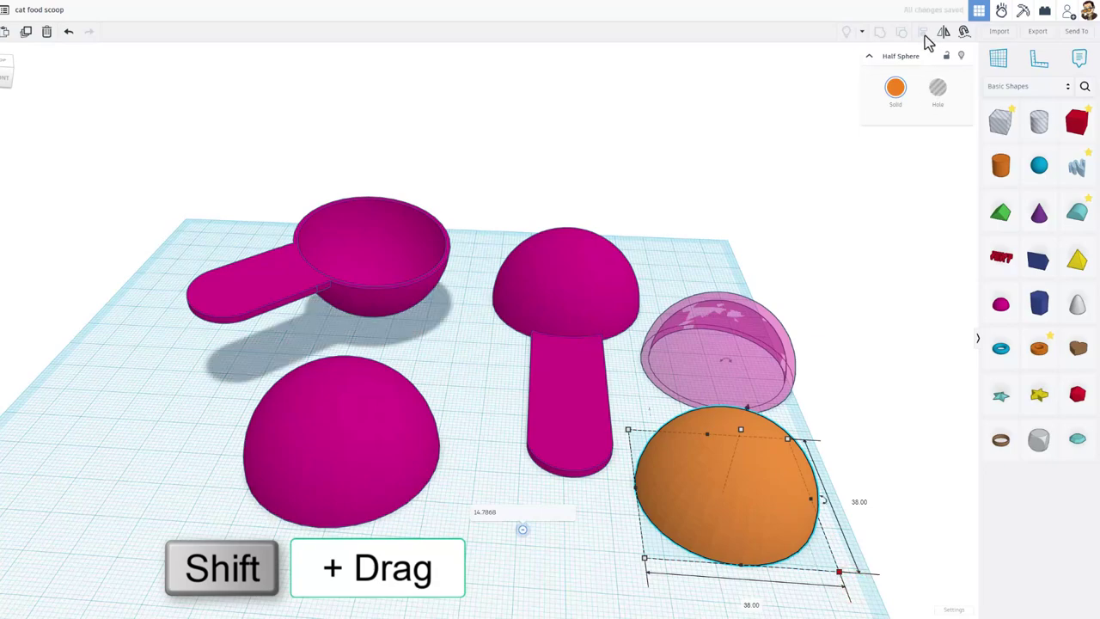
{"action": "left_click", "coordinate": [1001, 10]}
{"action": "left_click", "coordinate": [777, 481]}
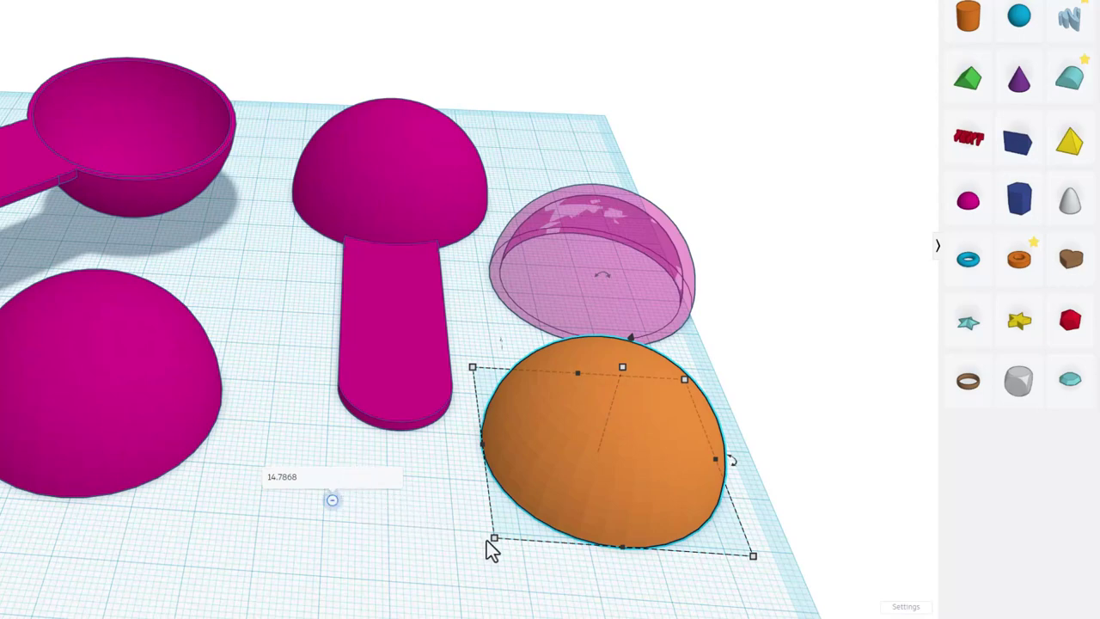
{"action": "left_click_drag", "start_coordinate": [491, 540], "coordinate": [484, 545]}
{"action": "scroll", "coordinate": [653, 253], "scroll_direction": "down", "scroll_amount": 3}
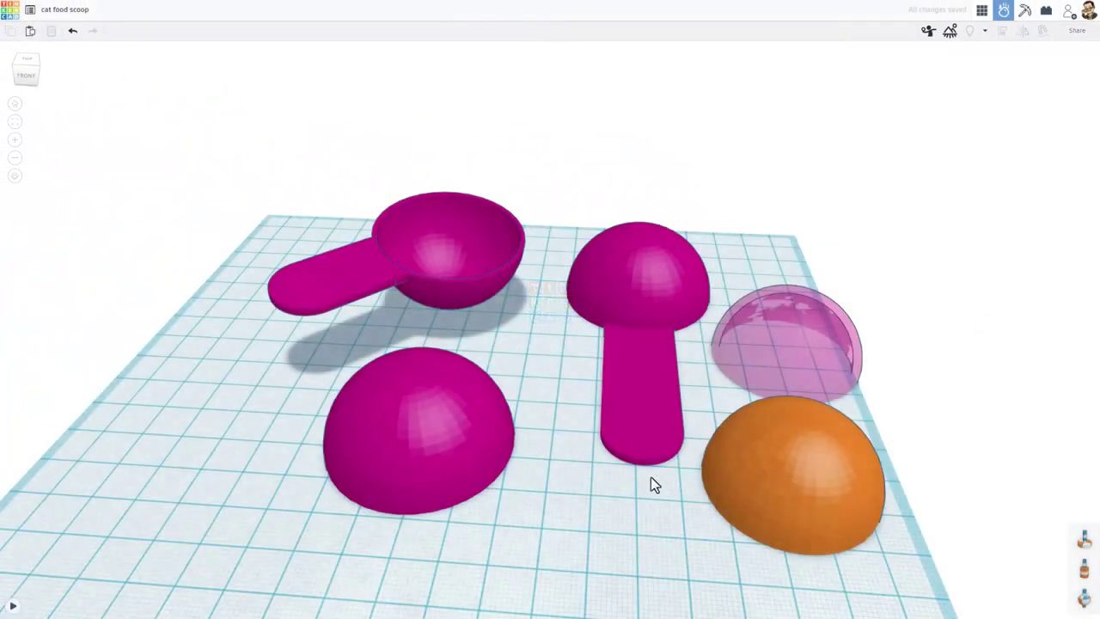
{"action": "left_click", "coordinate": [746, 469]}
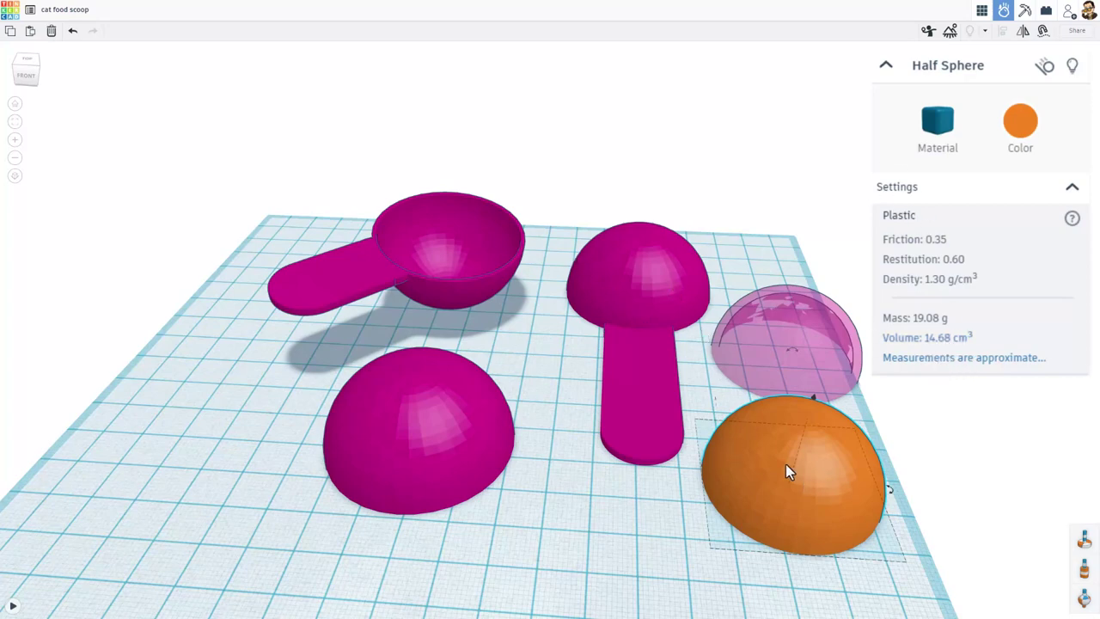
{"action": "right_click_drag", "start_coordinate": [802, 448], "coordinate": [762, 428]}
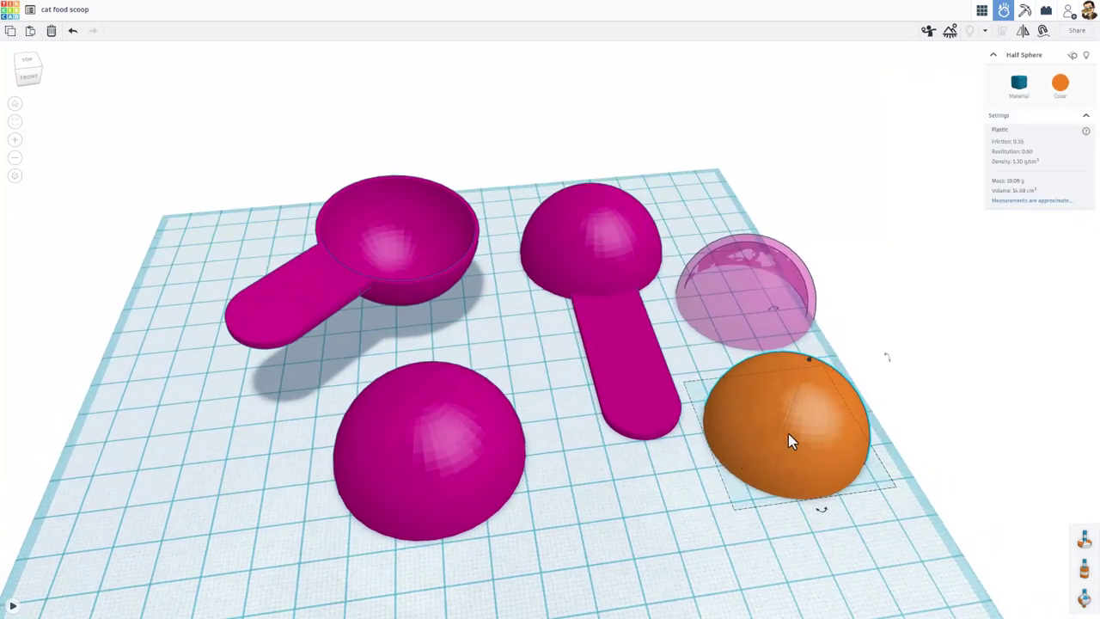
Turn the 39 mm orange half sphere into a hole.
{"action": "left_click", "coordinate": [980, 12]}
{"action": "right_click_drag", "start_coordinate": [724, 500], "coordinate": [680, 489]}
{"action": "left_click", "coordinate": [697, 479]}
{"action": "left_click", "coordinate": [690, 417]}
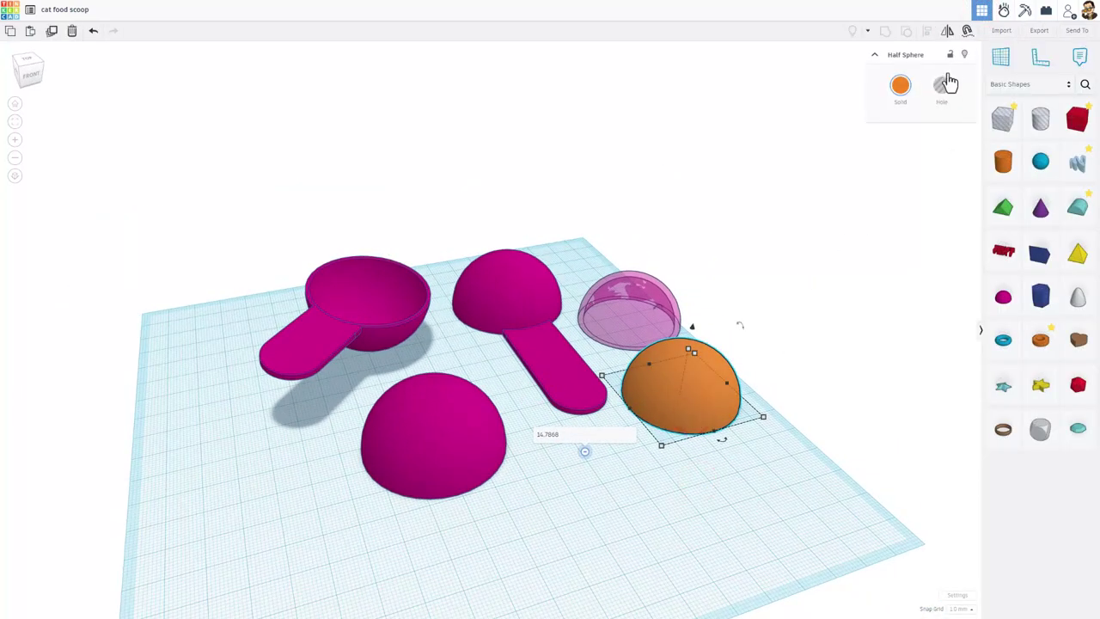
{"action": "left_click", "coordinate": [942, 85]}
{"action": "left_click", "coordinate": [780, 491]}
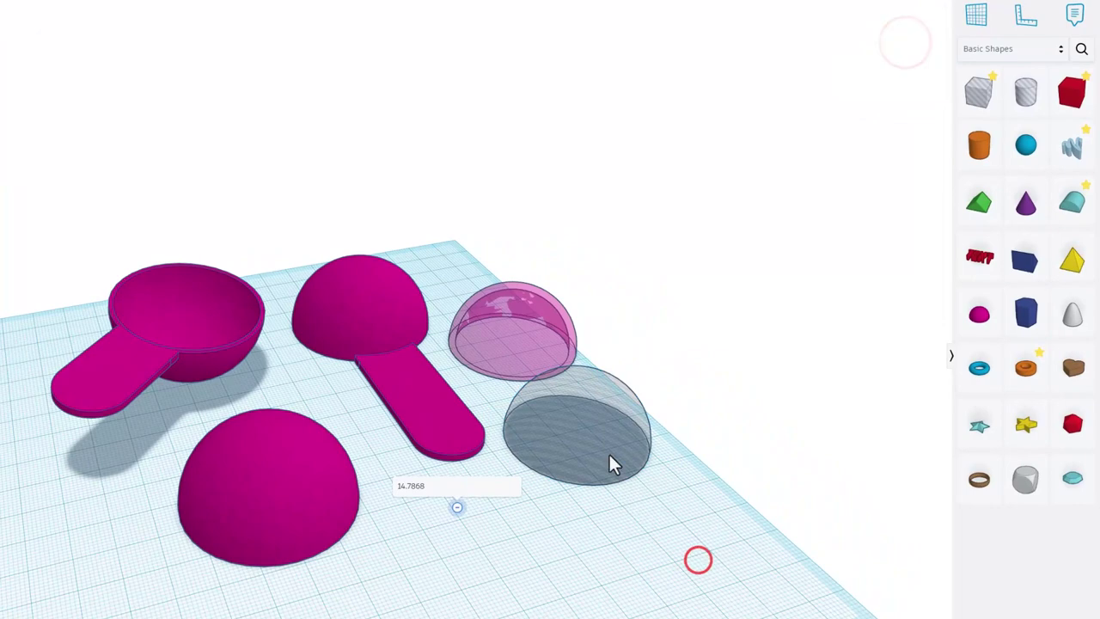
Scale a half sphere evenly to 43 mm and make it solid again.
{"action": "left_click", "coordinate": [609, 455]}
{"action": "left_click_drag", "start_coordinate": [552, 498], "coordinate": [578, 522]}
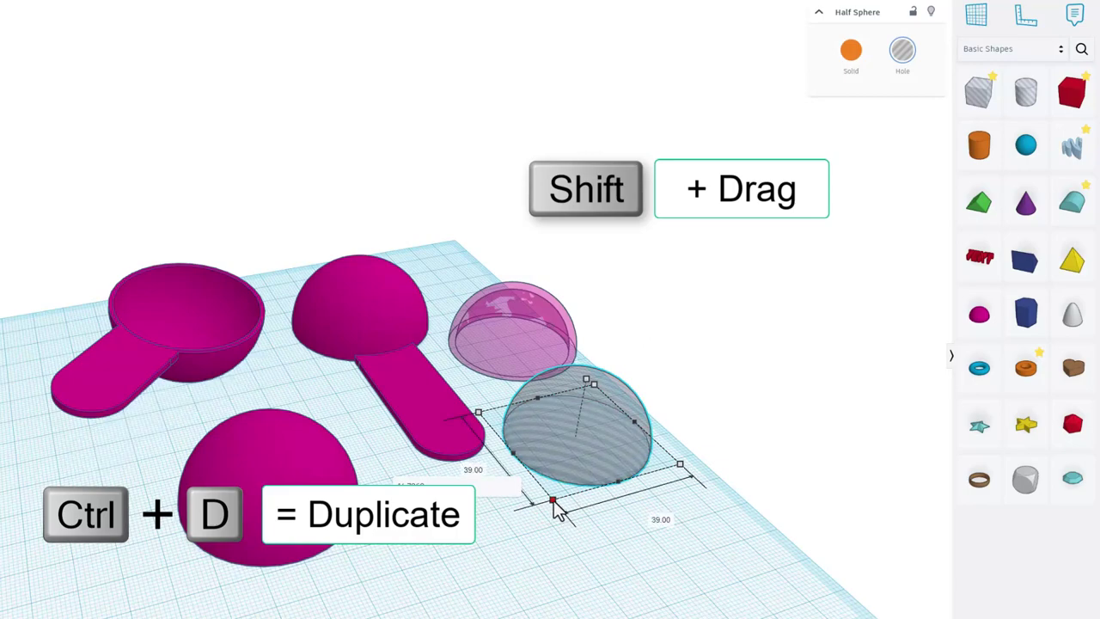
{"action": "left_click_drag", "start_coordinate": [554, 504], "coordinate": [555, 520], "text": "shift"}
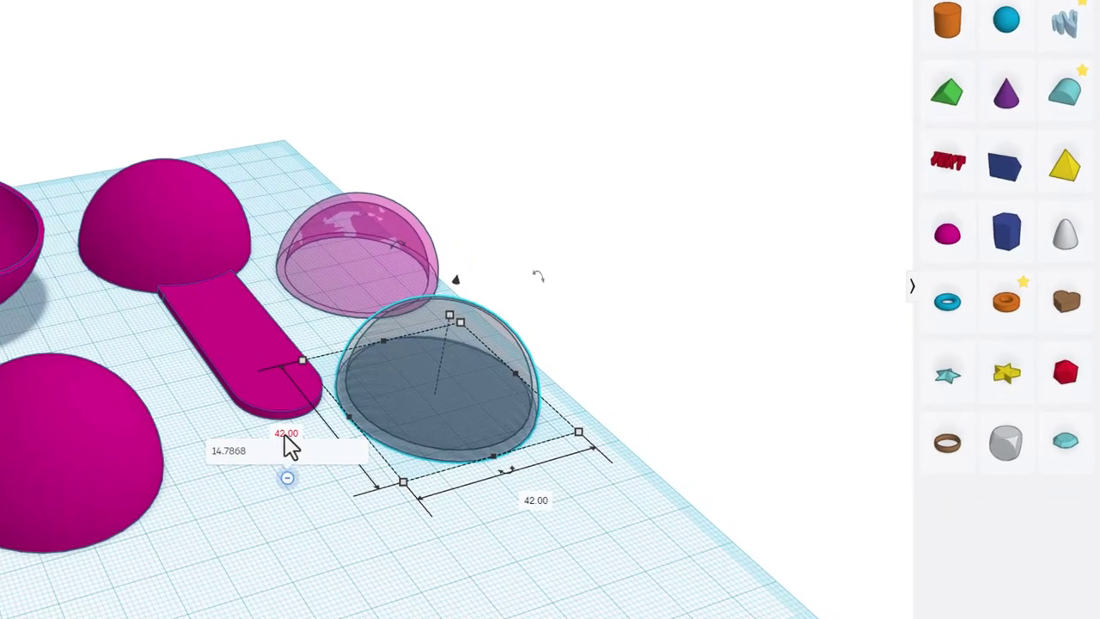
{"action": "left_click", "coordinate": [285, 433]}
{"action": "type", "text": "43"}
{"action": "key", "text": "Return"}
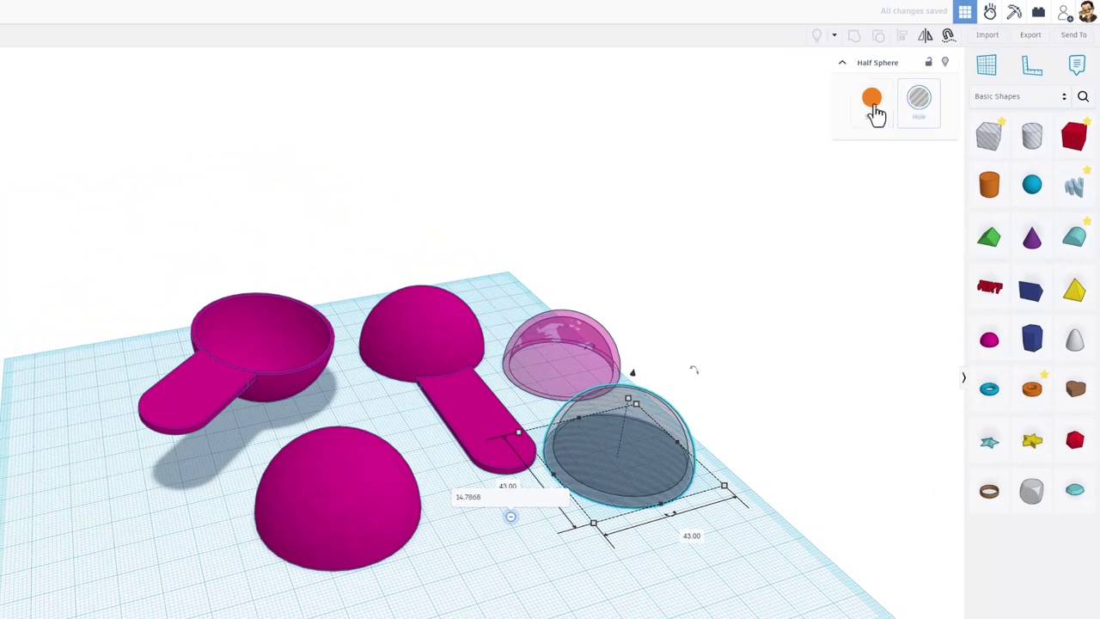
{"action": "left_click", "coordinate": [873, 102]}
{"action": "left_click", "coordinate": [693, 456]}
Select both half spheres, centre them on each other, and check the bowl from underneath.
{"action": "left_click", "coordinate": [722, 412]}
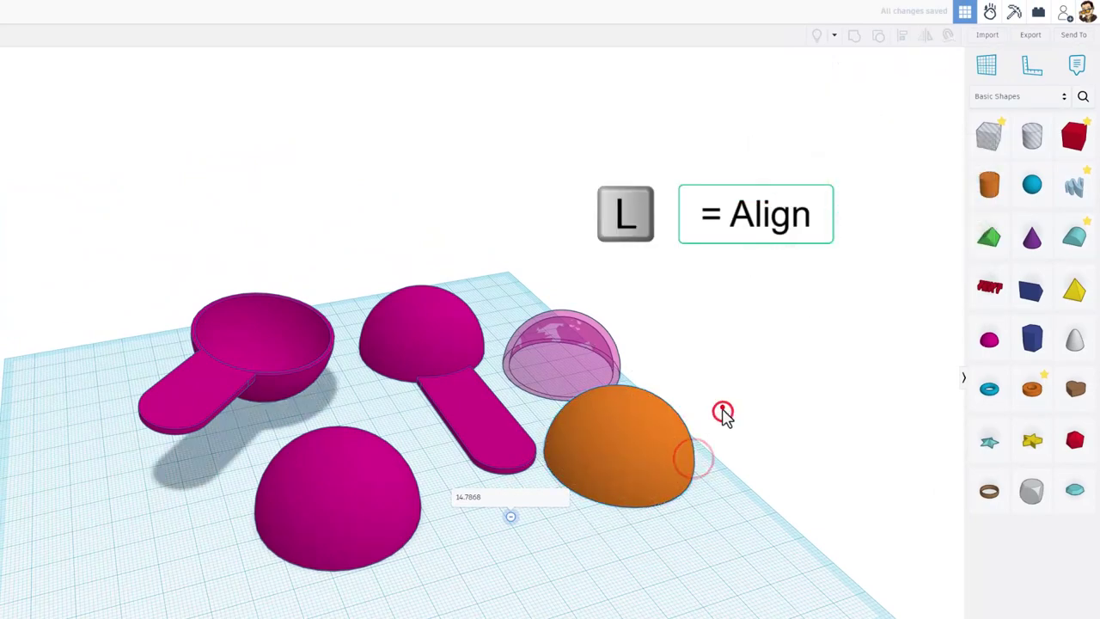
{"action": "left_click_drag", "start_coordinate": [720, 419], "coordinate": [608, 545]}
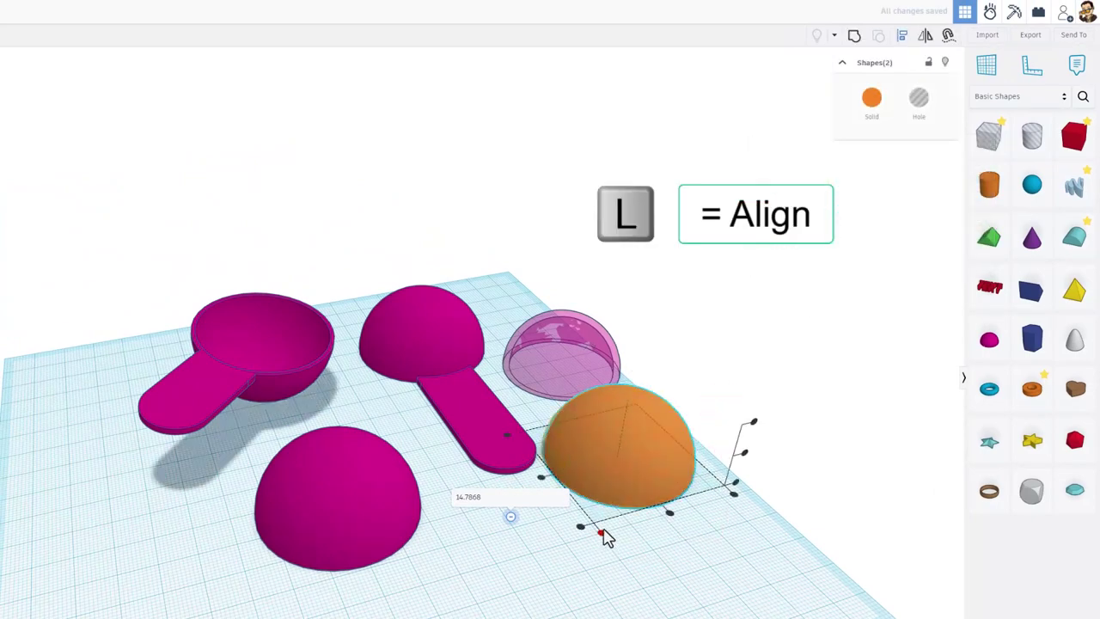
{"action": "left_click", "coordinate": [634, 474]}
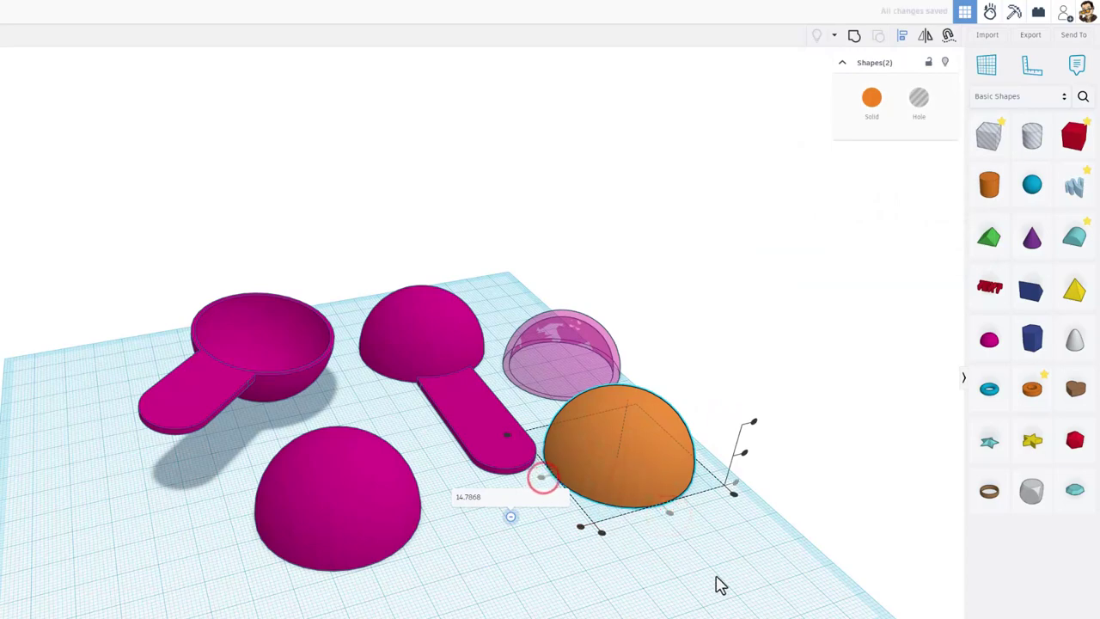
{"action": "right_click_drag", "start_coordinate": [717, 578], "coordinate": [685, 481]}
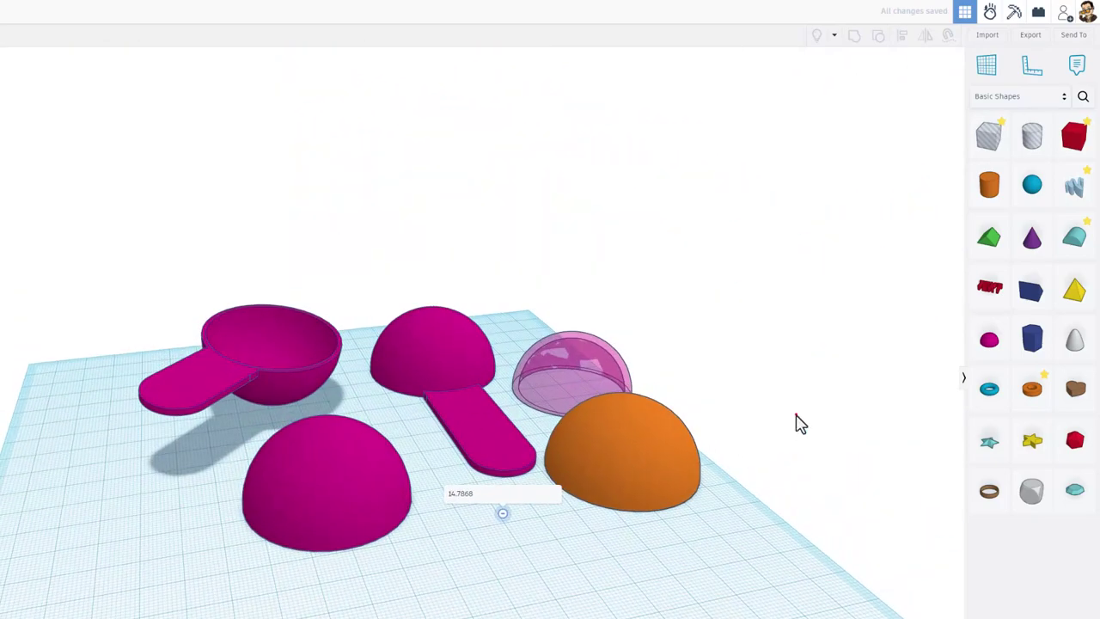
Inspect the bowl from several angles, then duplicate the pink dome-with-handle scoop.
{"action": "left_click", "coordinate": [653, 437]}
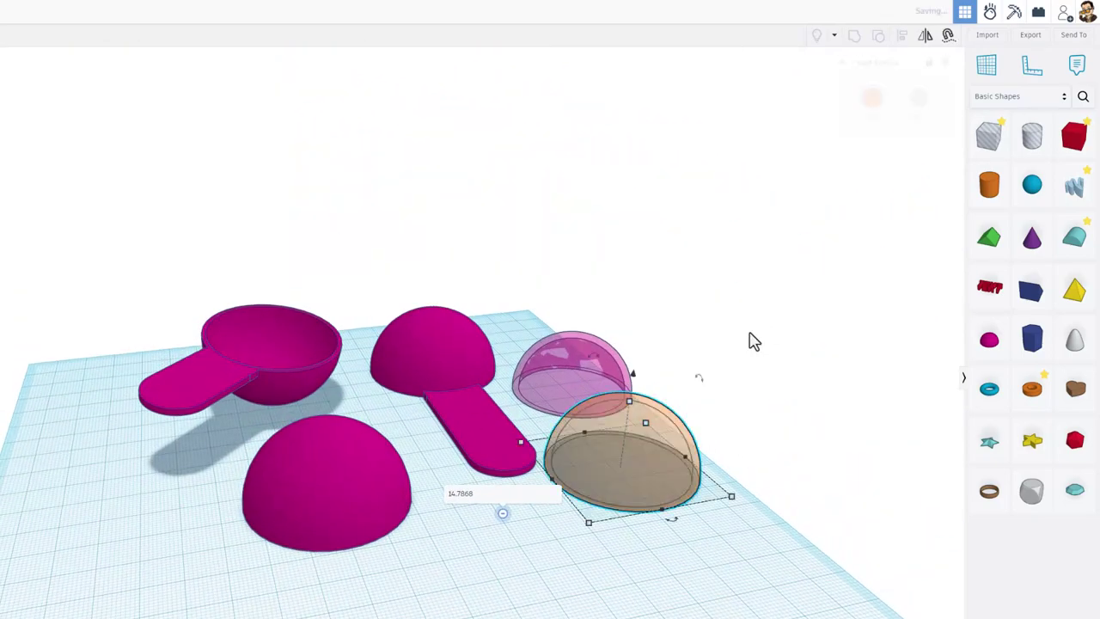
{"action": "right_click_drag", "start_coordinate": [662, 437], "coordinate": [720, 403]}
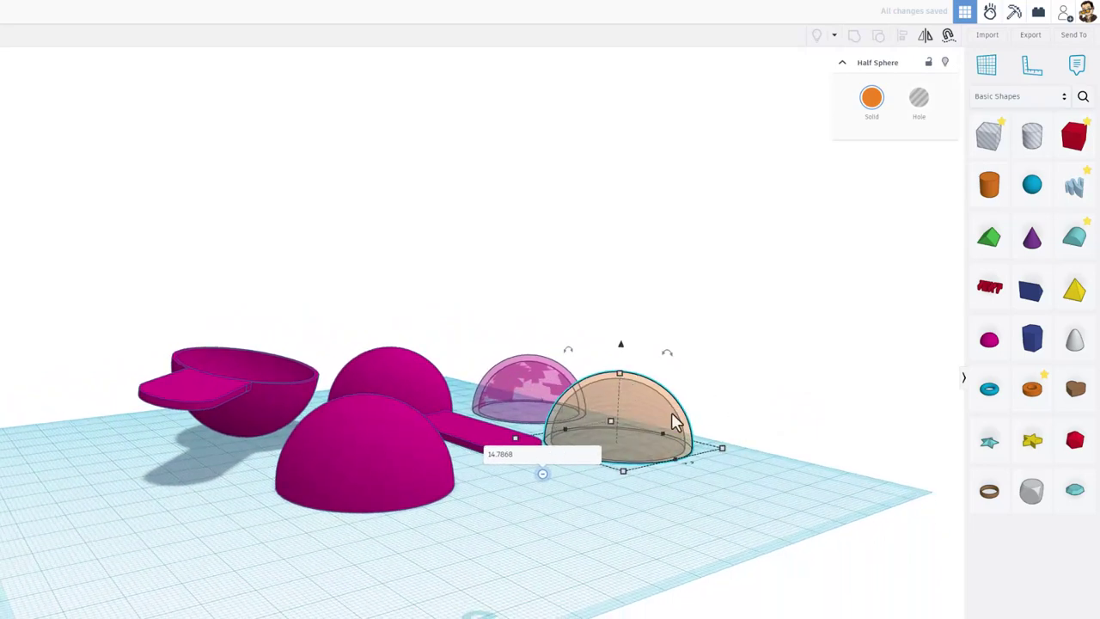
{"action": "right_click_drag", "start_coordinate": [692, 502], "coordinate": [560, 582]}
{"action": "left_click", "coordinate": [553, 594]}
{"action": "right_click_drag", "start_coordinate": [533, 487], "coordinate": [549, 553]}
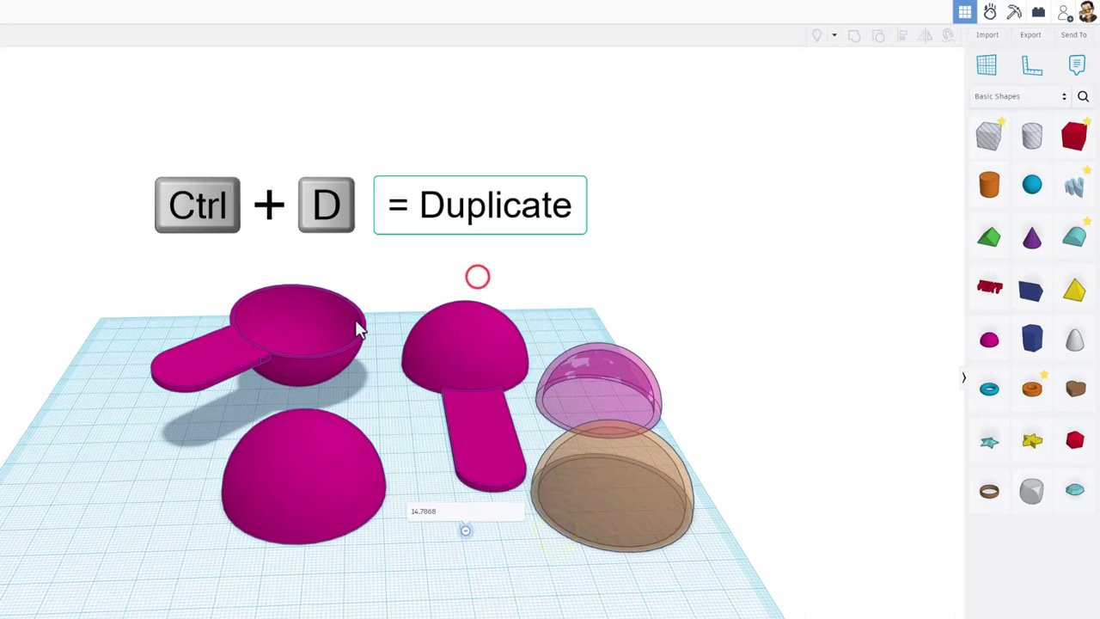
{"action": "right_click_drag", "start_coordinate": [336, 324], "coordinate": [375, 348]}
{"action": "left_click", "coordinate": [383, 342]}
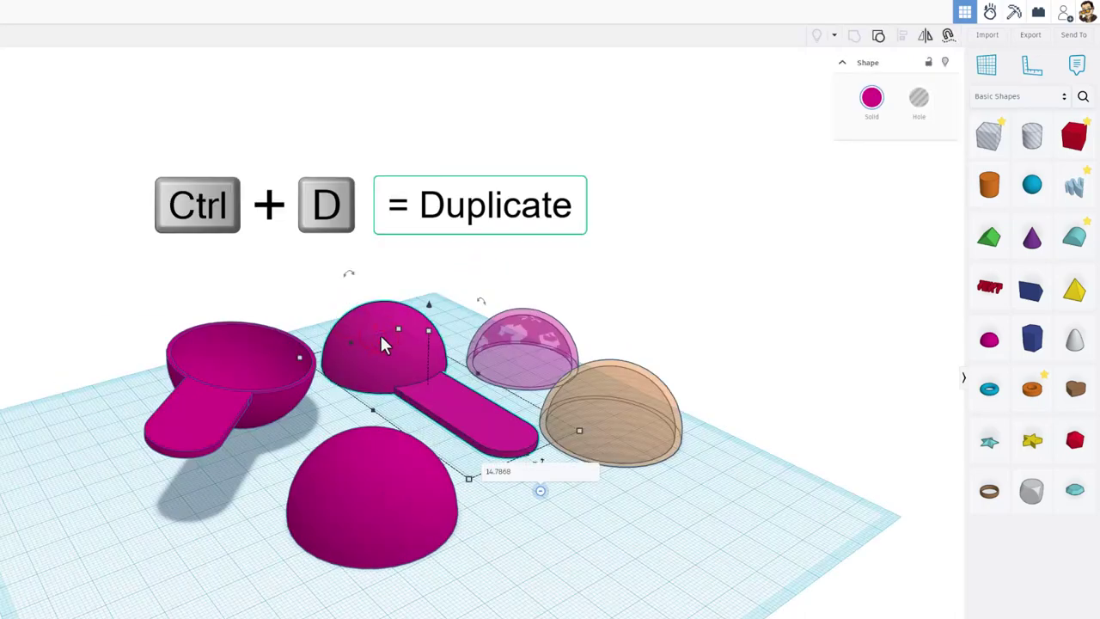
{"action": "key", "text": "ctrl+d"}
Move the copy right beside the bowl, ungroup it, and delete its dome.
{"action": "left_click_drag", "start_coordinate": [383, 341], "coordinate": [693, 369]}
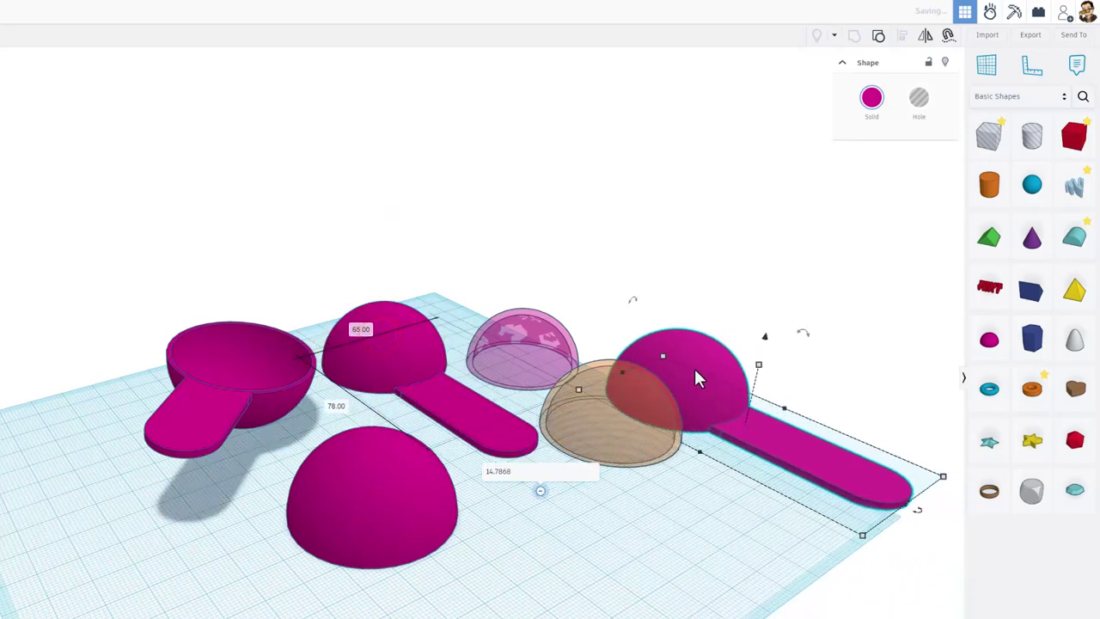
{"action": "left_click", "coordinate": [880, 39]}
{"action": "left_click", "coordinate": [830, 277]}
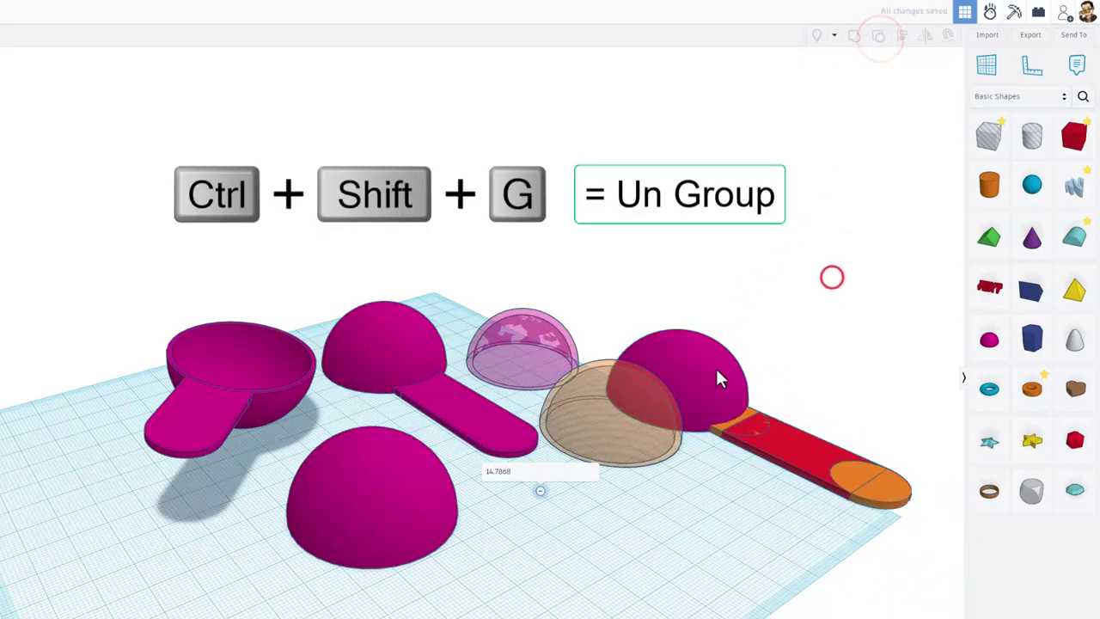
{"action": "left_click", "coordinate": [687, 379]}
{"action": "key", "text": "Delete"}
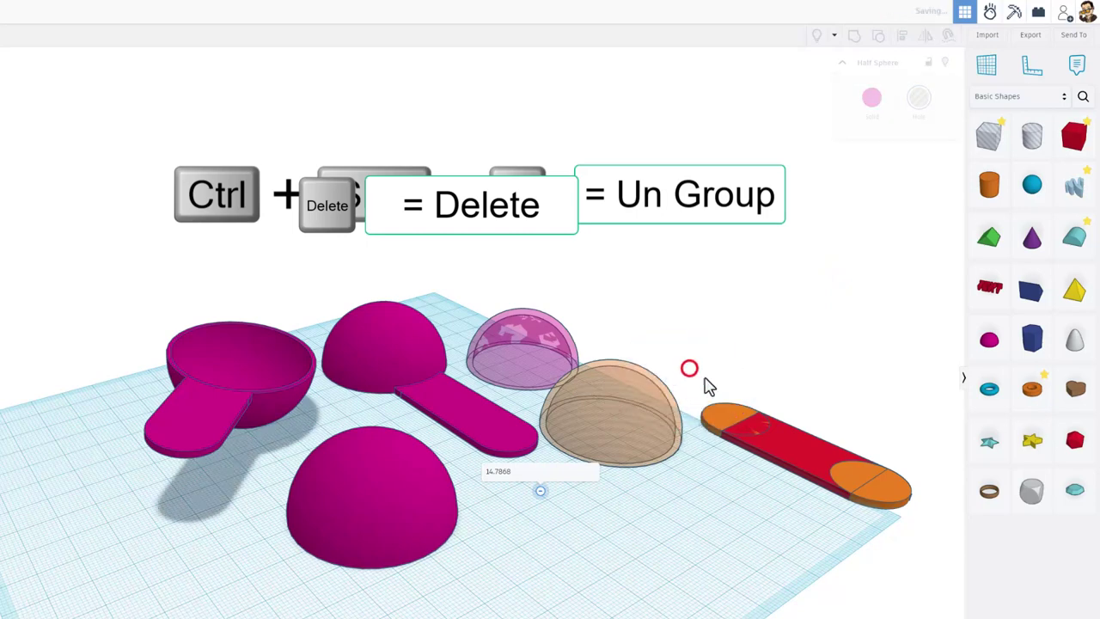
Move the three handle pieces against the orange bowl and pick up a Wedge shape.
{"action": "left_click_drag", "start_coordinate": [720, 378], "coordinate": [803, 536]}
{"action": "right_click_drag", "start_coordinate": [794, 457], "coordinate": [739, 511]}
{"action": "left_click", "coordinate": [733, 494]}
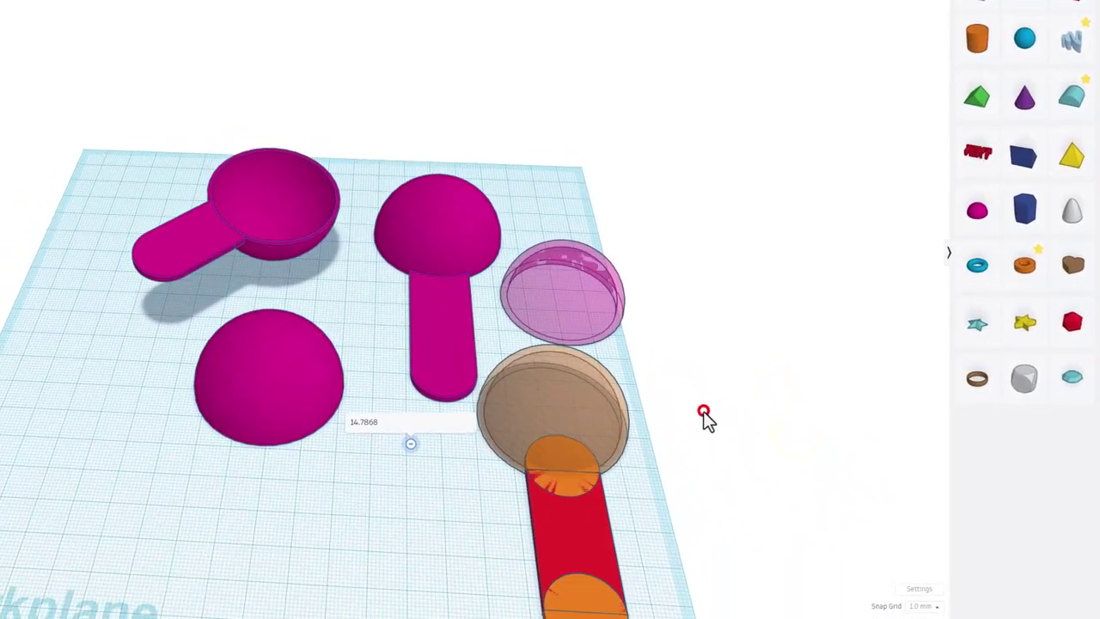
{"action": "left_click", "coordinate": [1023, 155]}
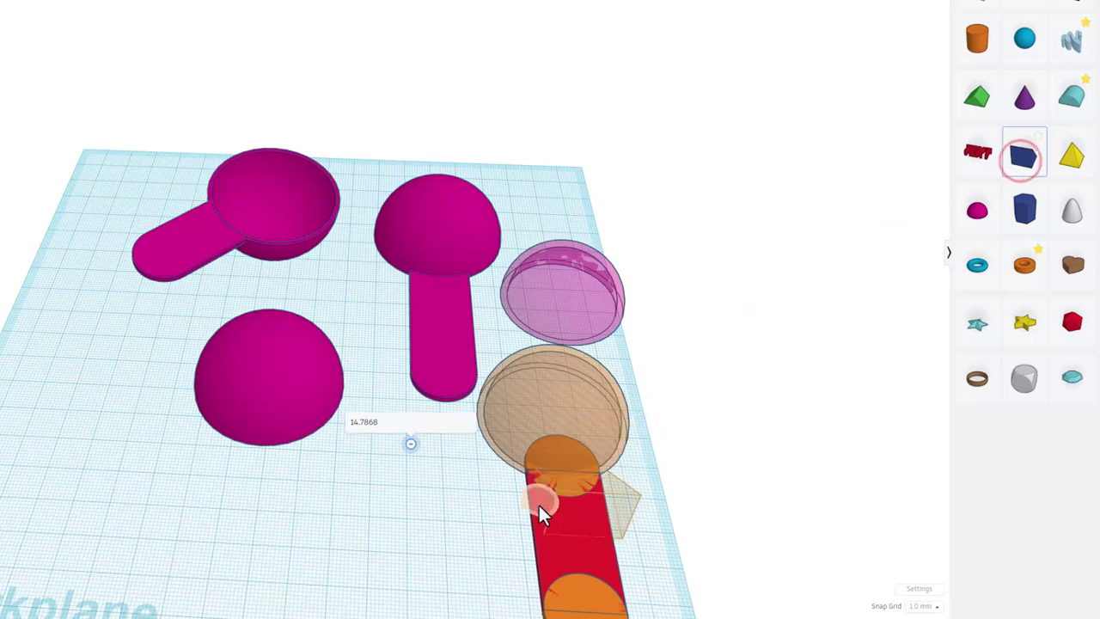
Drop the blue wedge onto the red handle, slide it toward the bowl, and resize it.
{"action": "key", "text": "c"}
{"action": "left_click", "coordinate": [584, 496]}
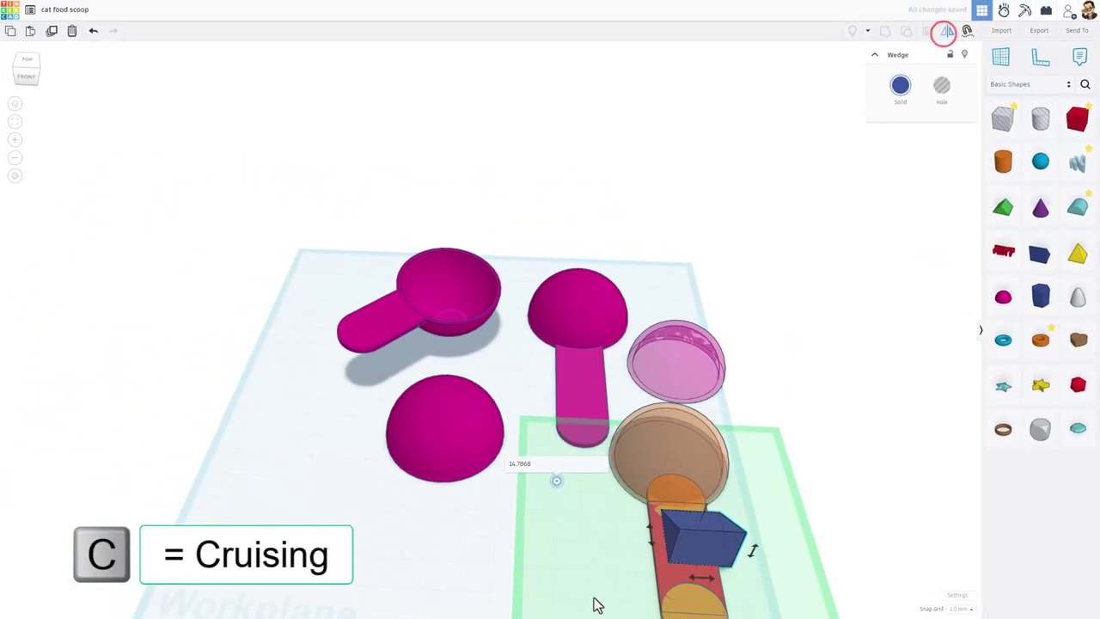
{"action": "left_click_drag", "start_coordinate": [654, 540], "coordinate": [690, 508]}
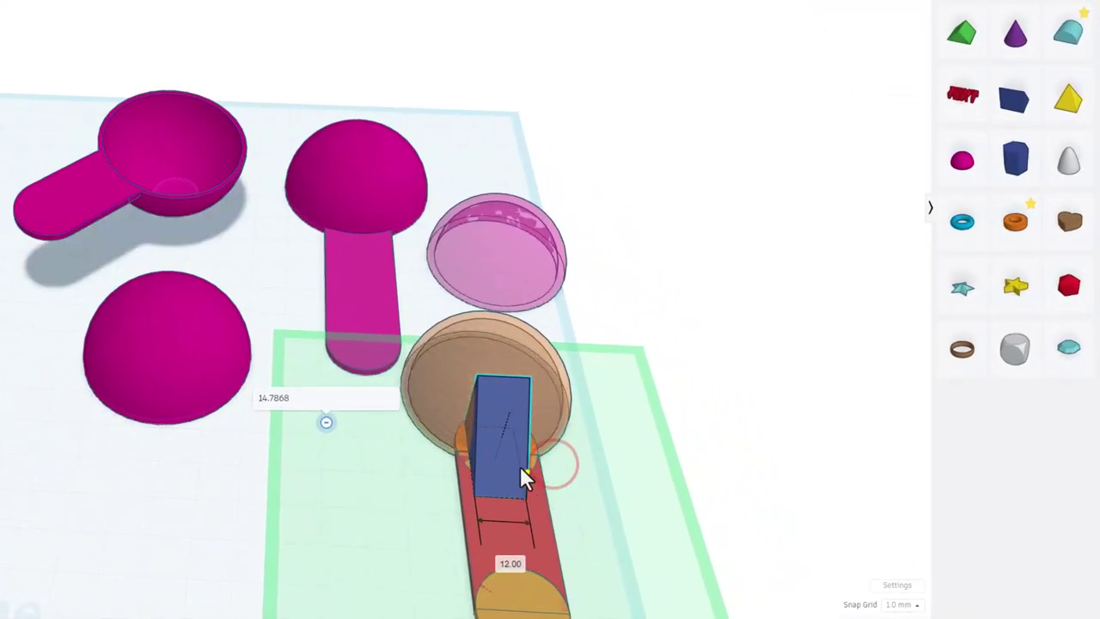
{"action": "right_click_drag", "start_coordinate": [520, 466], "coordinate": [636, 369]}
{"action": "left_click", "coordinate": [679, 267]}
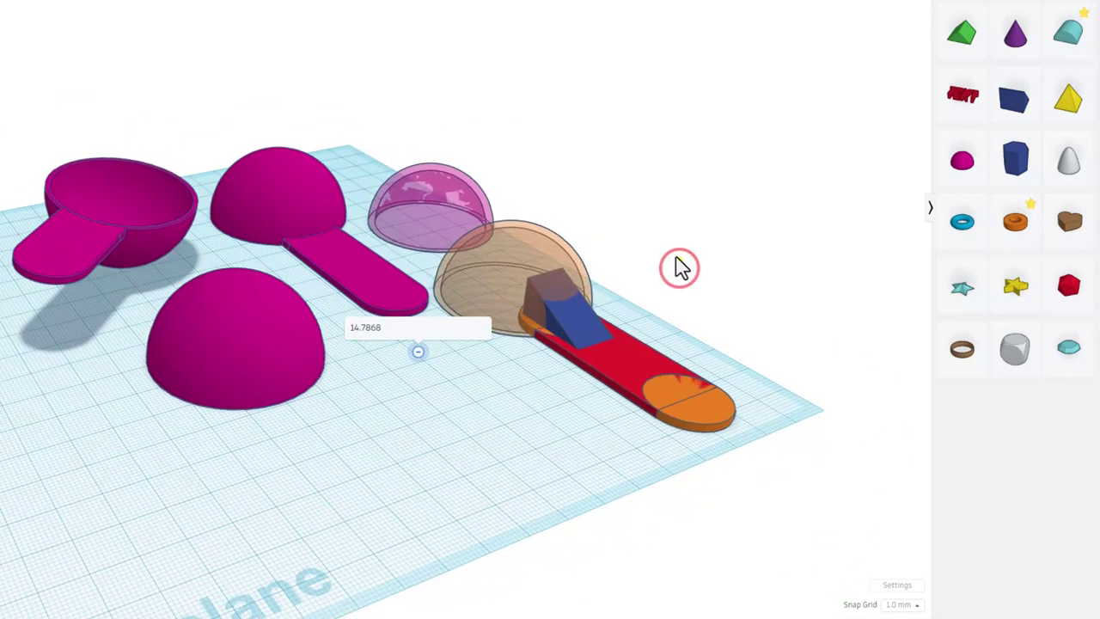
Align the bowl, handle and wedge, group them into one orange scoop, and inspect it.
{"action": "right_click_drag", "start_coordinate": [679, 263], "coordinate": [471, 335]}
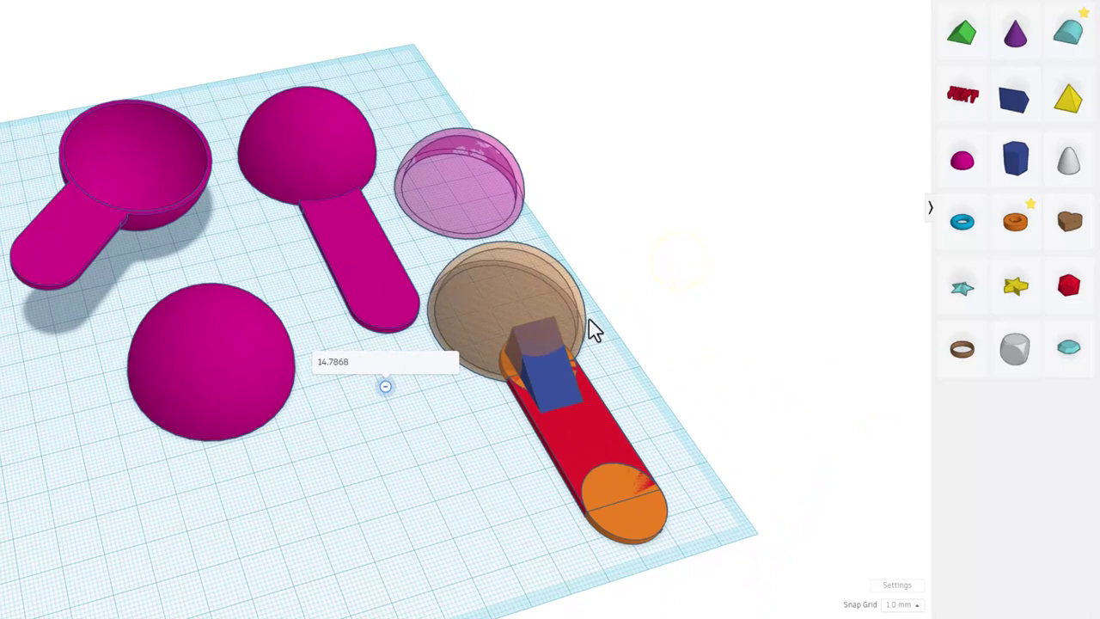
{"action": "left_click_drag", "start_coordinate": [682, 319], "coordinate": [507, 544]}
{"action": "key", "text": "l"}
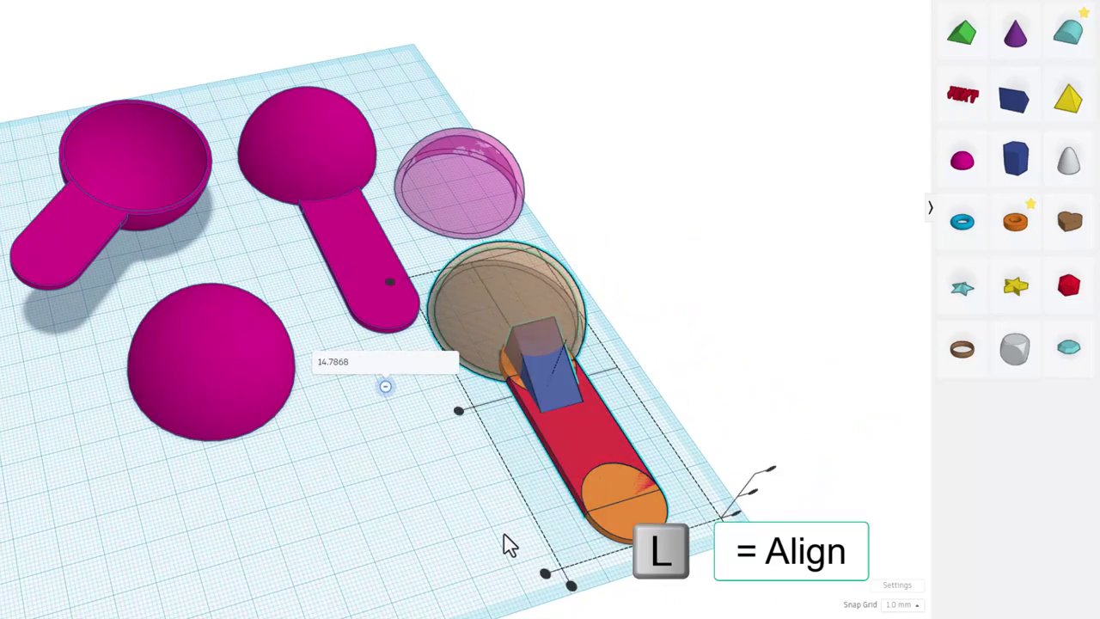
{"action": "left_click", "coordinate": [514, 272]}
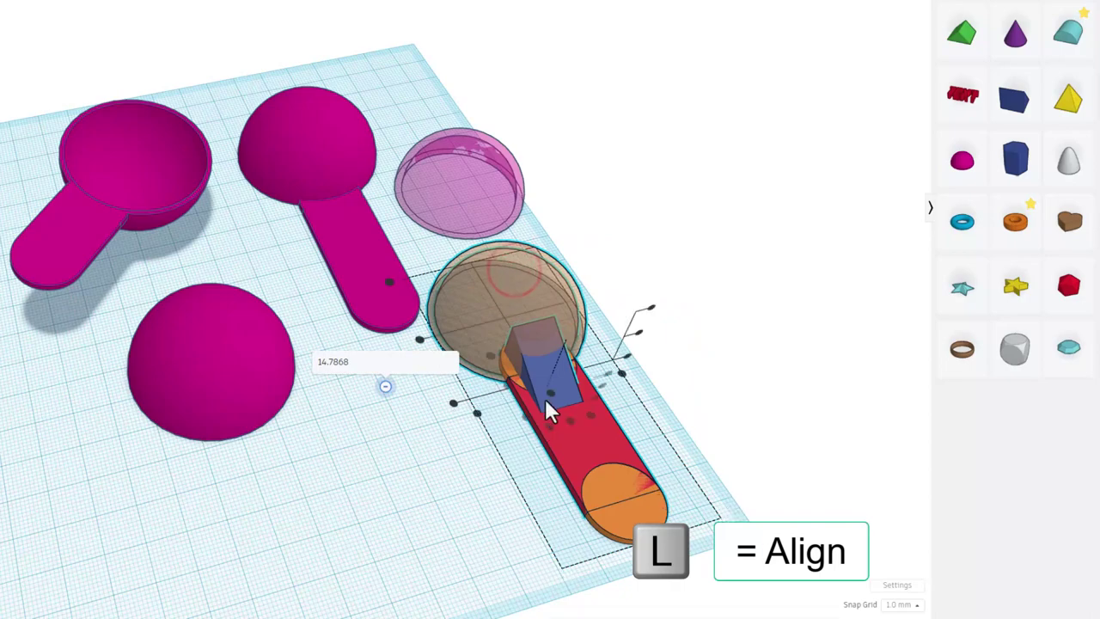
{"action": "left_click", "coordinate": [548, 394]}
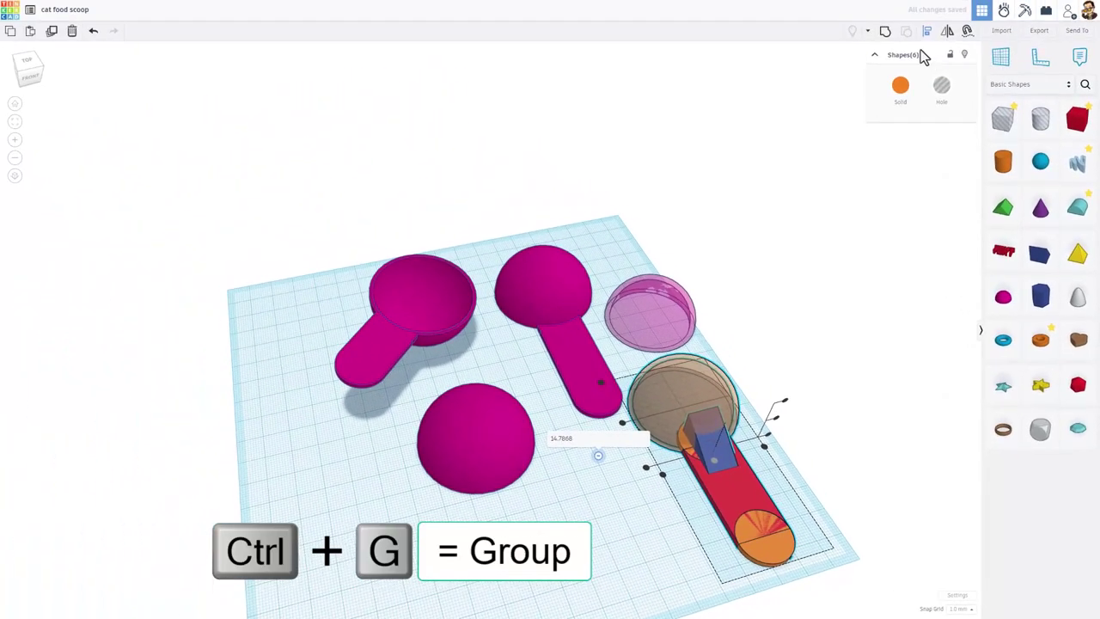
{"action": "left_click", "coordinate": [886, 31]}
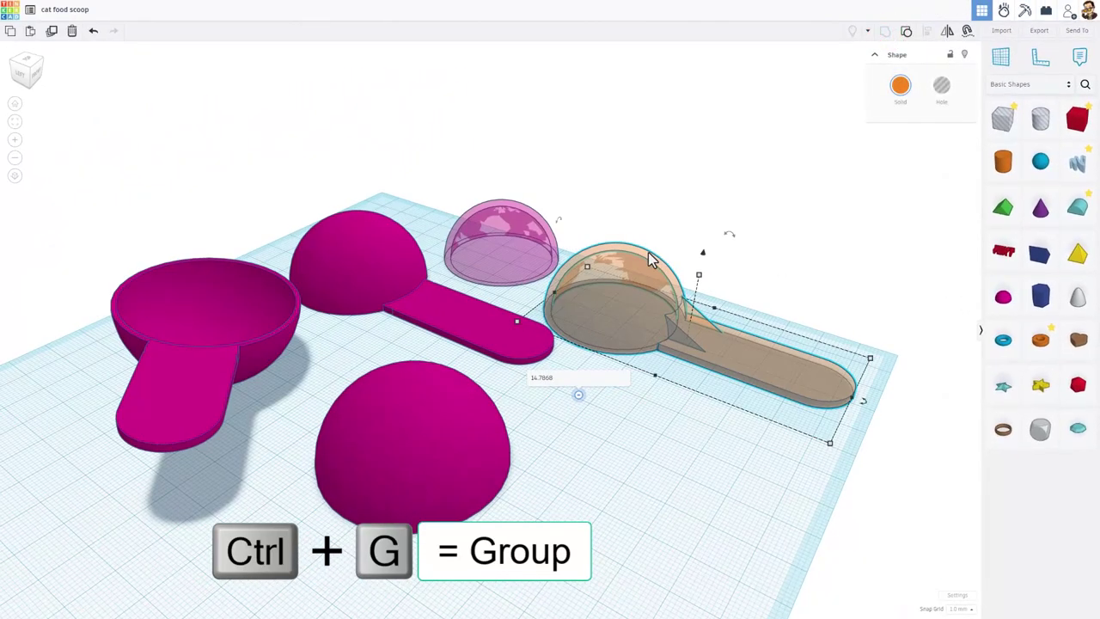
{"action": "right_click_drag", "start_coordinate": [646, 291], "coordinate": [654, 327]}
{"action": "mouse_move", "coordinate": [768, 301]}
{"action": "right_mouse_down"}
{"action": "mouse_move", "coordinate": [698, 302]}
{"action": "mouse_move", "coordinate": [720, 275]}
{"action": "mouse_move", "coordinate": [748, 298]}
{"action": "right_mouse_up"}
{"action": "right_click_drag", "start_coordinate": [782, 350], "coordinate": [698, 338]}
{"action": "key", "text": "t"}
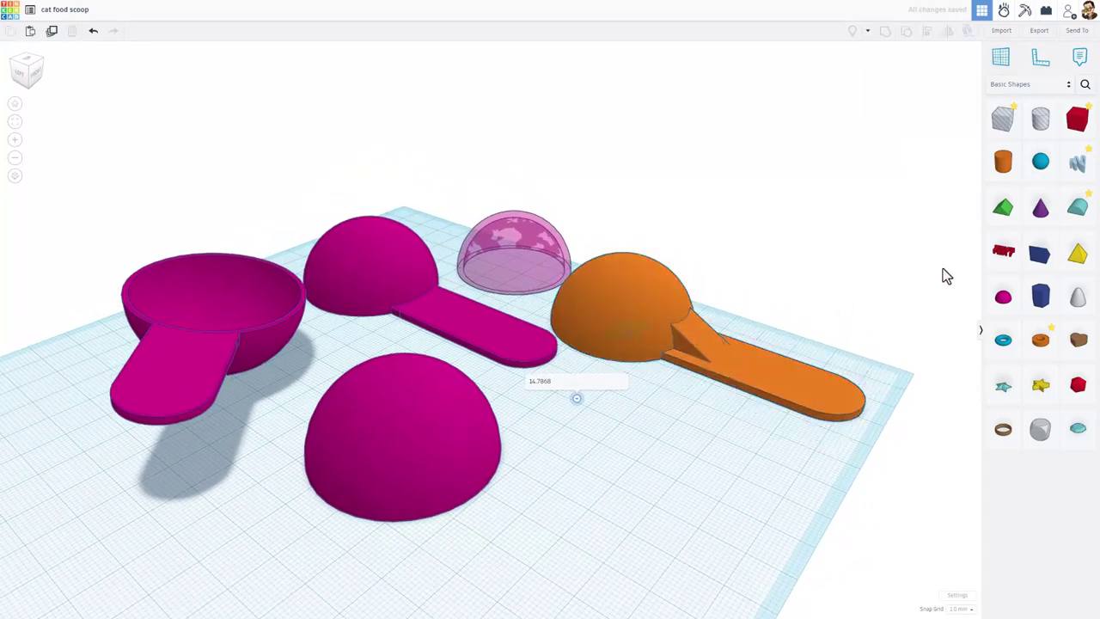
Add a '1 Tbs' text shape and centre it and the orange scoop on the workplane, viewed from above.
{"action": "left_click", "coordinate": [1005, 256]}
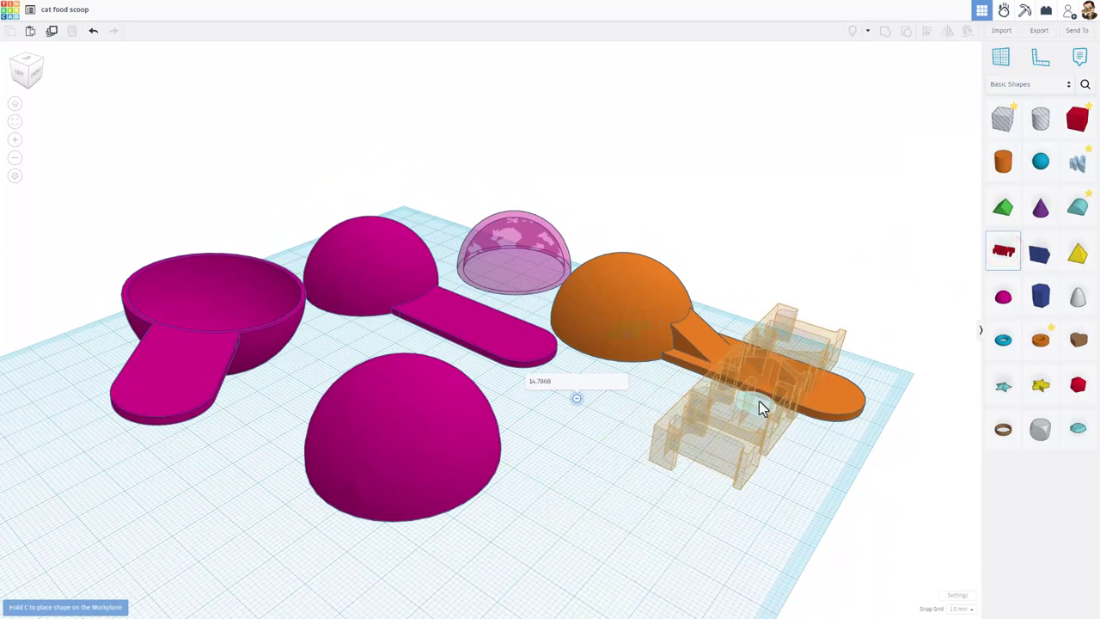
{"action": "left_click", "coordinate": [764, 342]}
{"action": "type", "text": "1"}
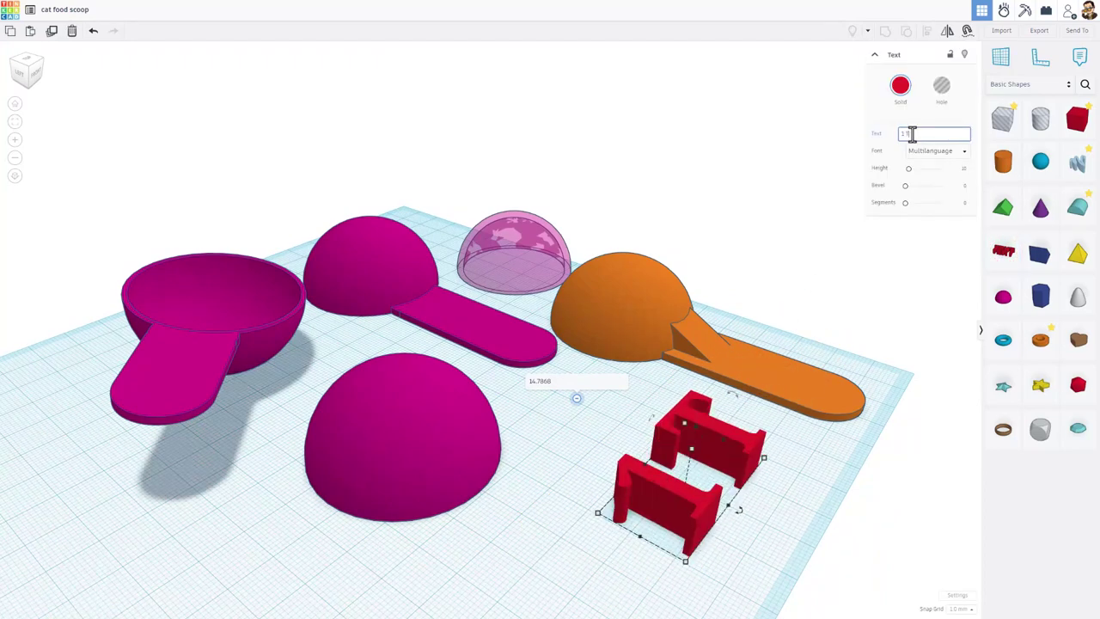
{"action": "type", "text": "Tbsp"}
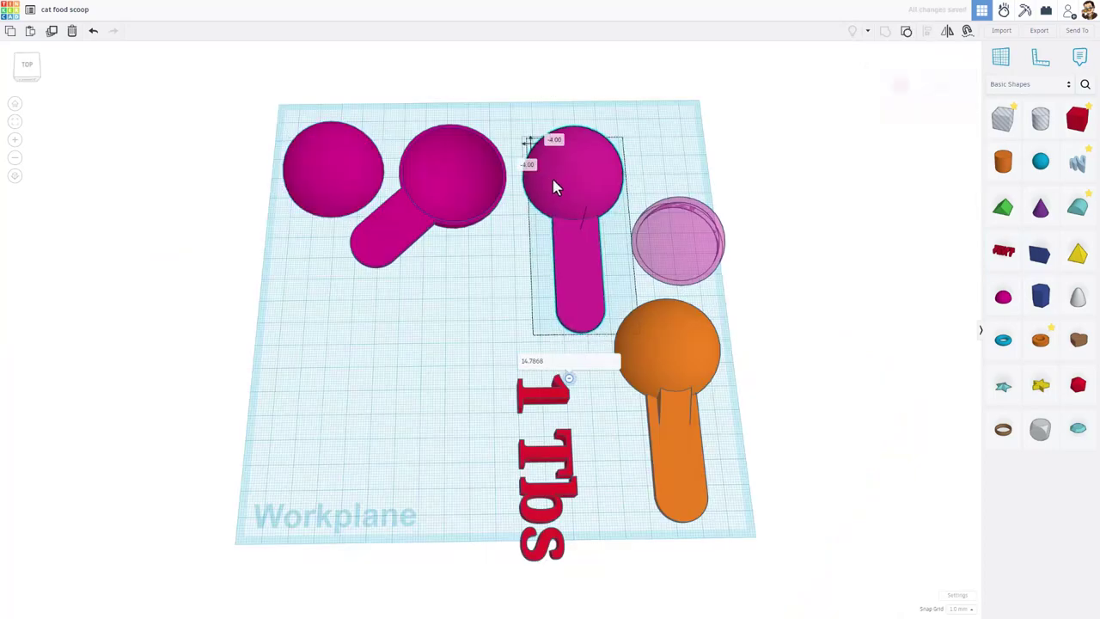
{"action": "left_click", "coordinate": [552, 177]}
{"action": "left_click", "coordinate": [540, 587]}
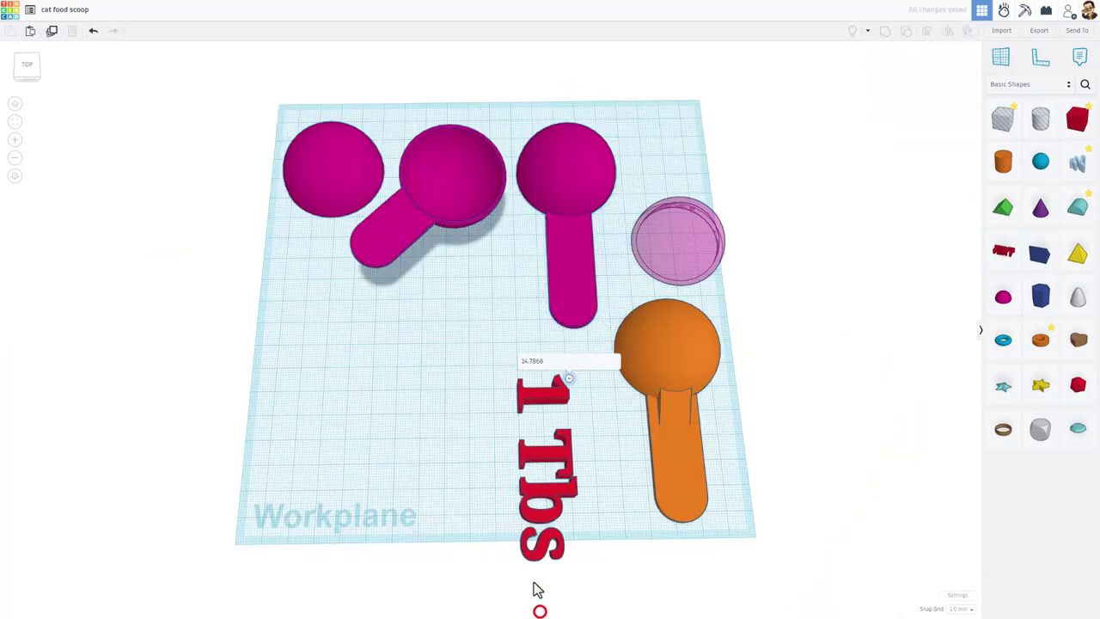
{"action": "left_click_drag", "start_coordinate": [559, 469], "coordinate": [398, 421]}
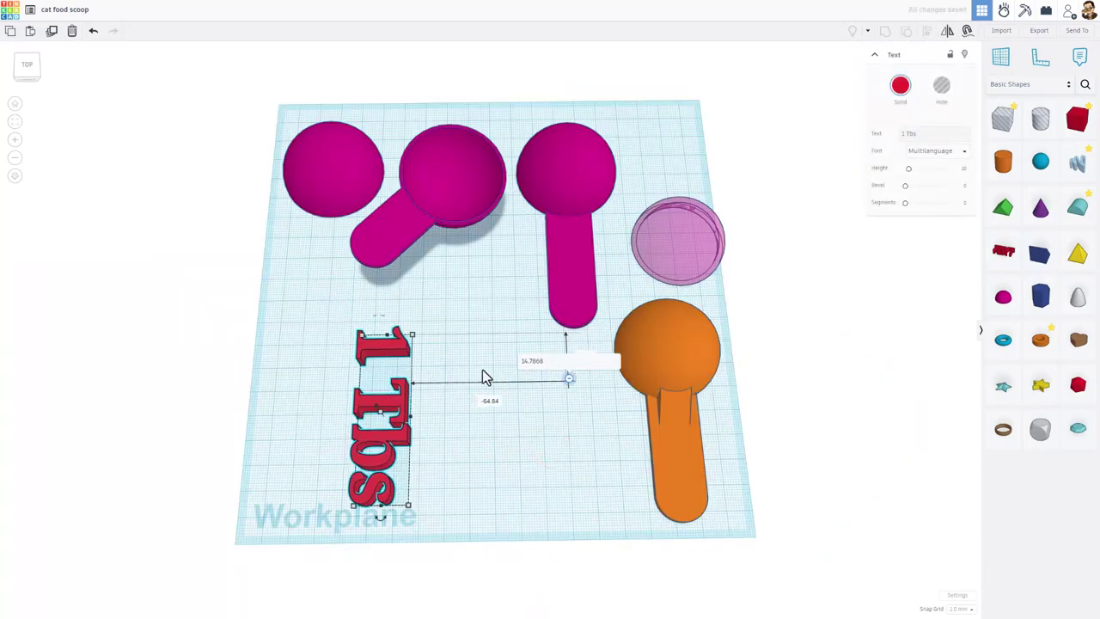
{"action": "left_click", "coordinate": [571, 379]}
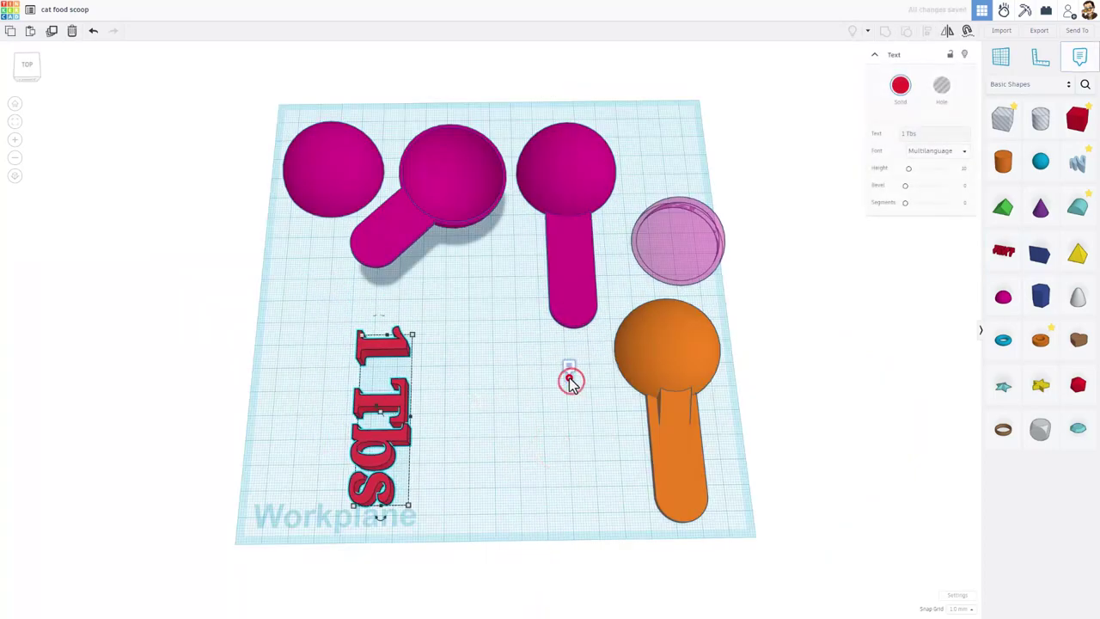
{"action": "left_click_drag", "start_coordinate": [700, 352], "coordinate": [497, 320]}
Set the text font to Sans, scale it down proportionally and nudge it into place.
{"action": "left_click", "coordinate": [379, 403]}
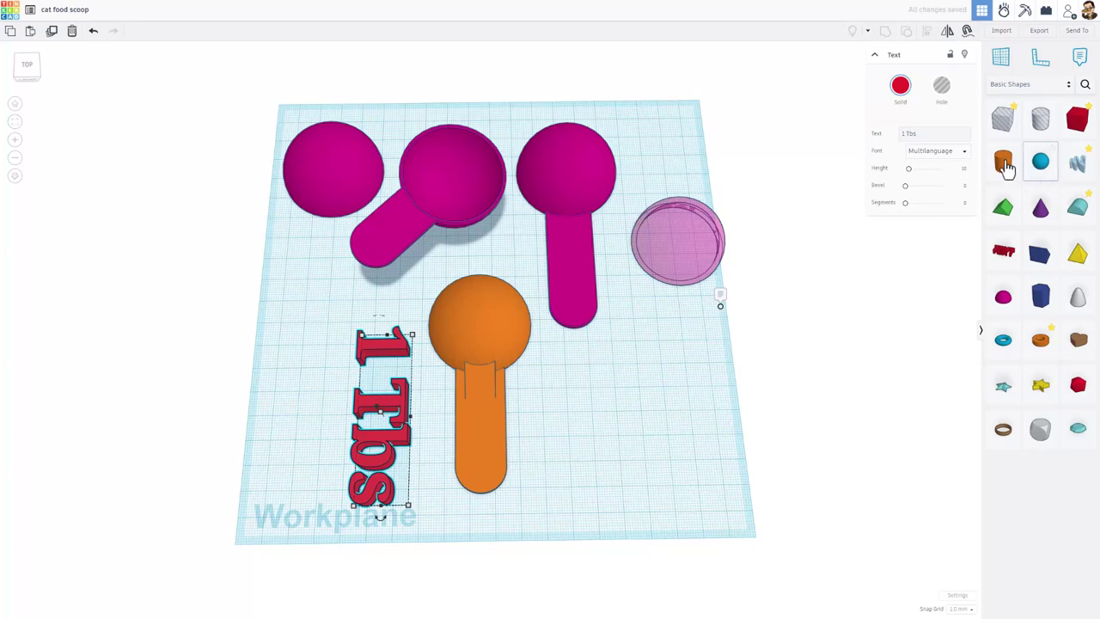
{"action": "left_click", "coordinate": [927, 179]}
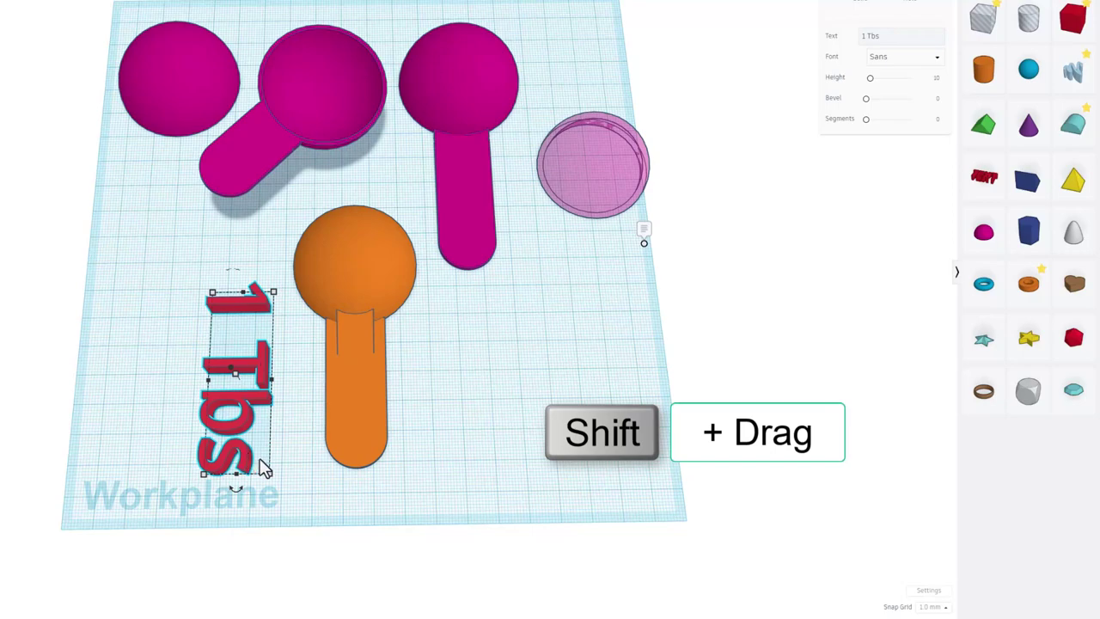
{"action": "left_click_drag", "start_coordinate": [264, 469], "coordinate": [350, 438], "text": "shift"}
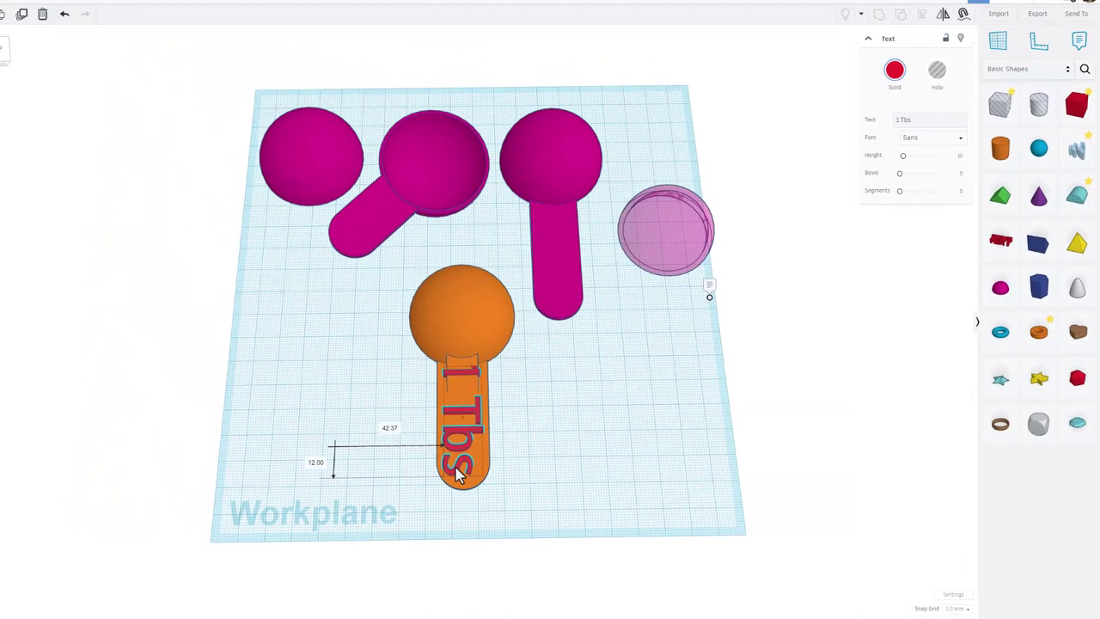
{"action": "left_click_drag", "start_coordinate": [458, 472], "coordinate": [471, 451]}
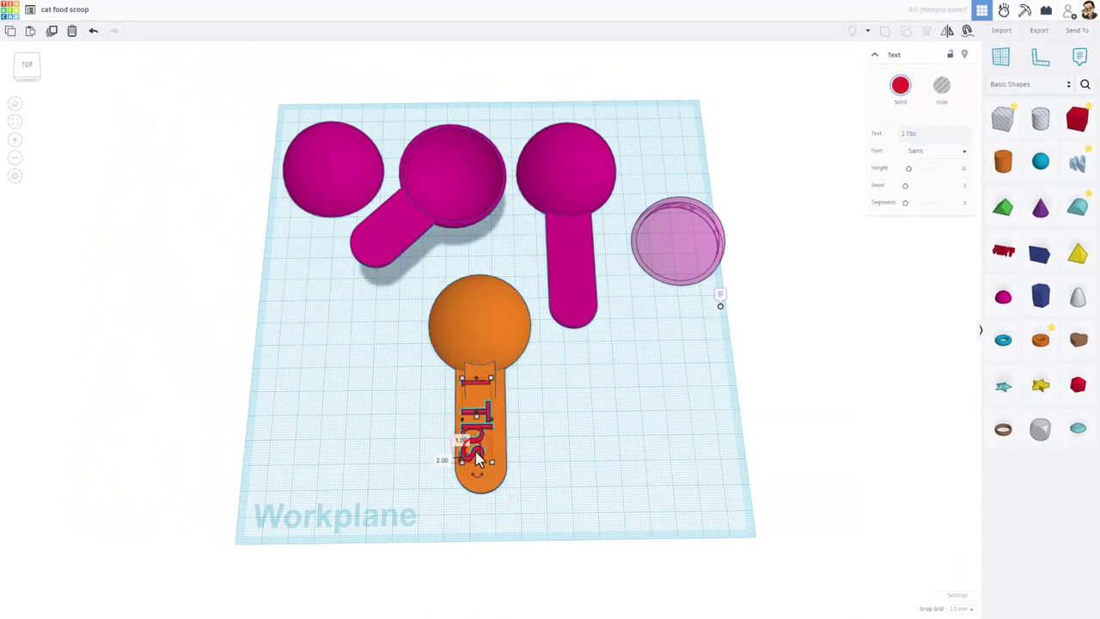
{"action": "right_click_drag", "start_coordinate": [474, 449], "coordinate": [459, 301]}
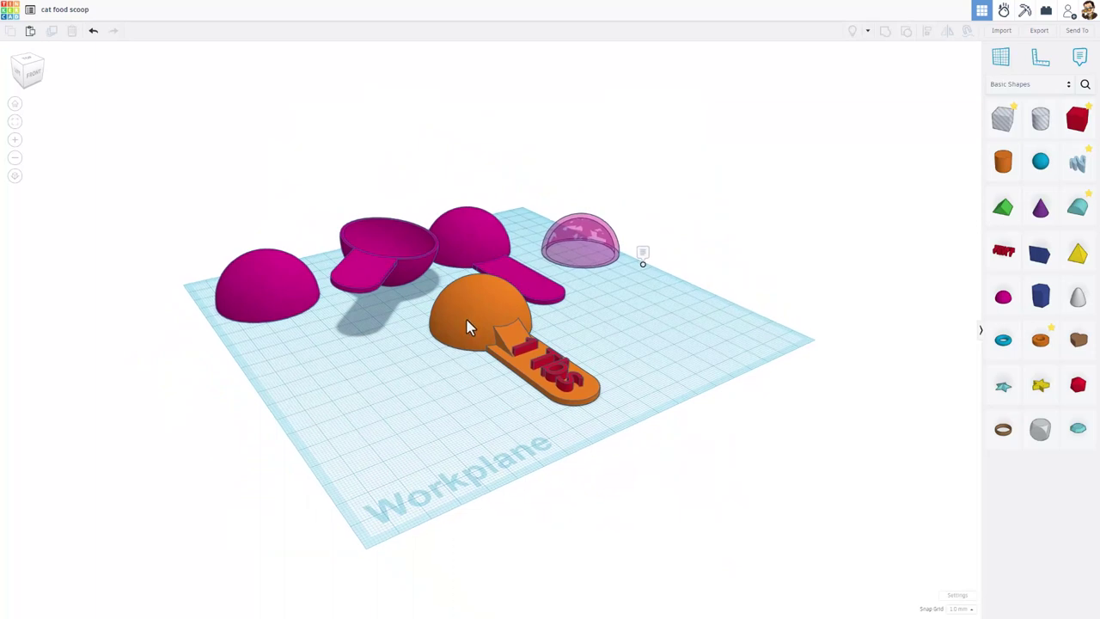
{"action": "left_click", "coordinate": [467, 327]}
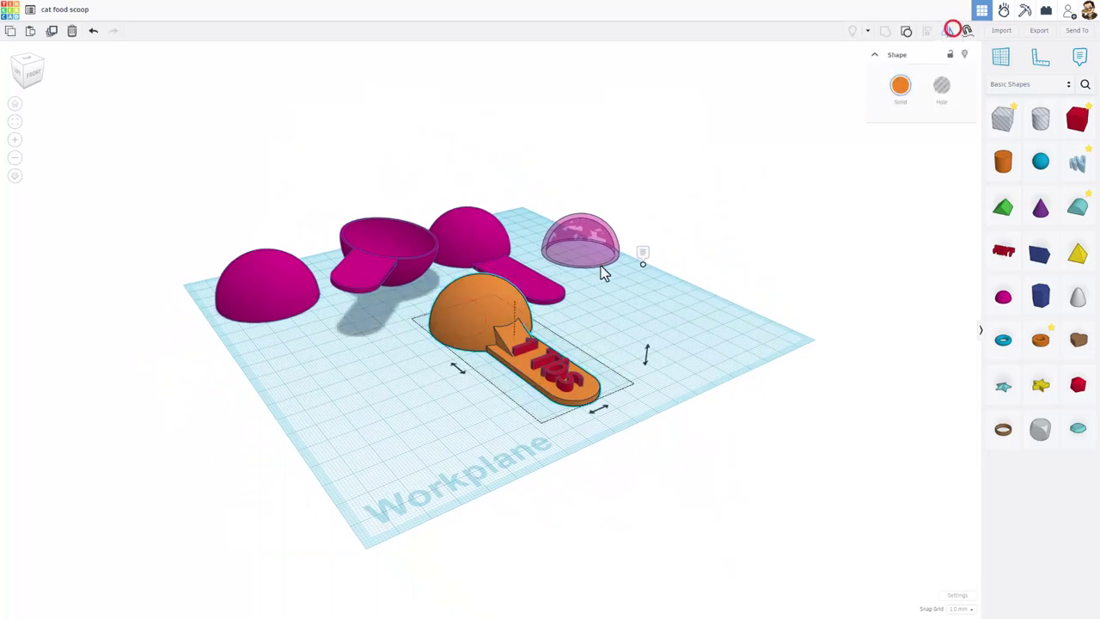
Flip the orange scoop bowl-up and rotate the '1 Tbs' text to lie lengthwise along its handle.
{"action": "left_click", "coordinate": [645, 352]}
{"action": "left_click", "coordinate": [540, 385]}
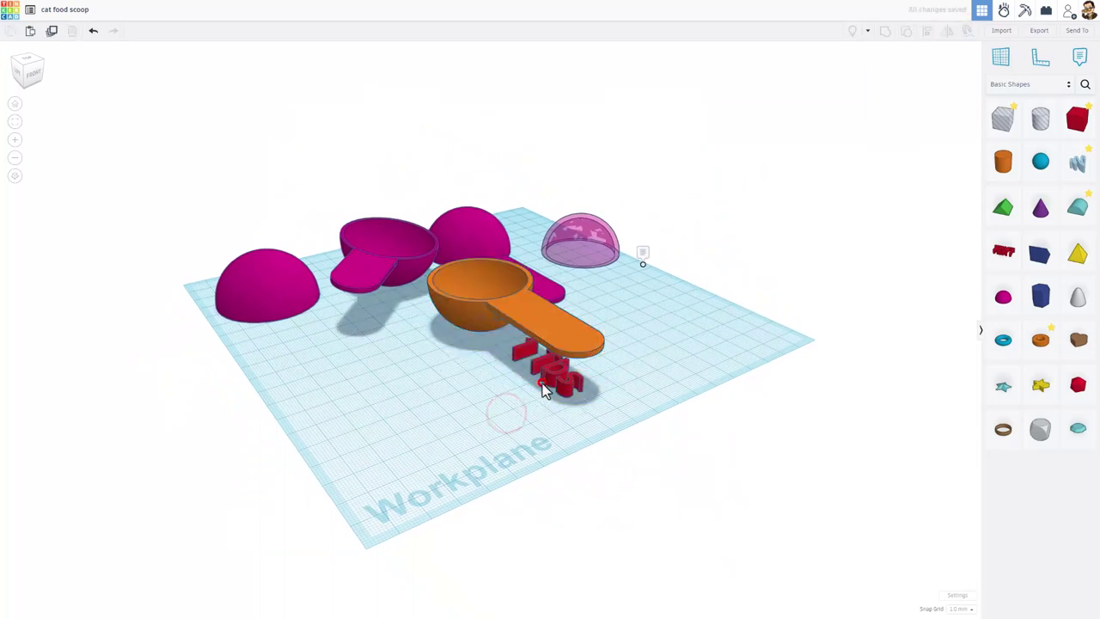
{"action": "left_click", "coordinate": [538, 386]}
{"action": "left_click_drag", "start_coordinate": [545, 382], "coordinate": [547, 325]}
{"action": "right_click_drag", "start_coordinate": [547, 325], "coordinate": [568, 373]}
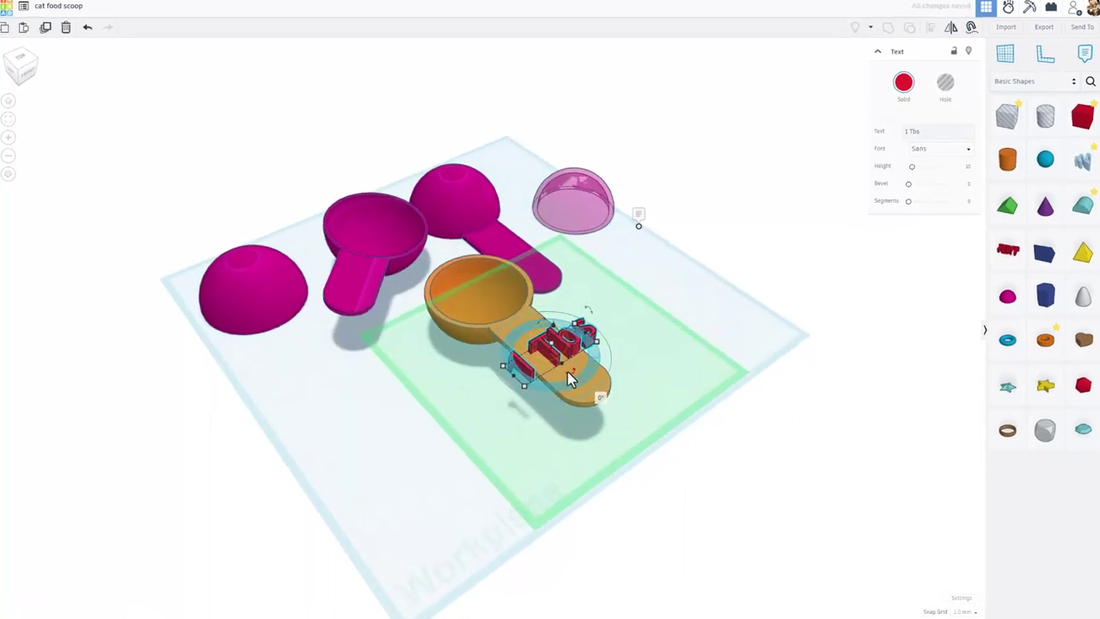
{"action": "left_click_drag", "start_coordinate": [567, 372], "coordinate": [453, 409]}
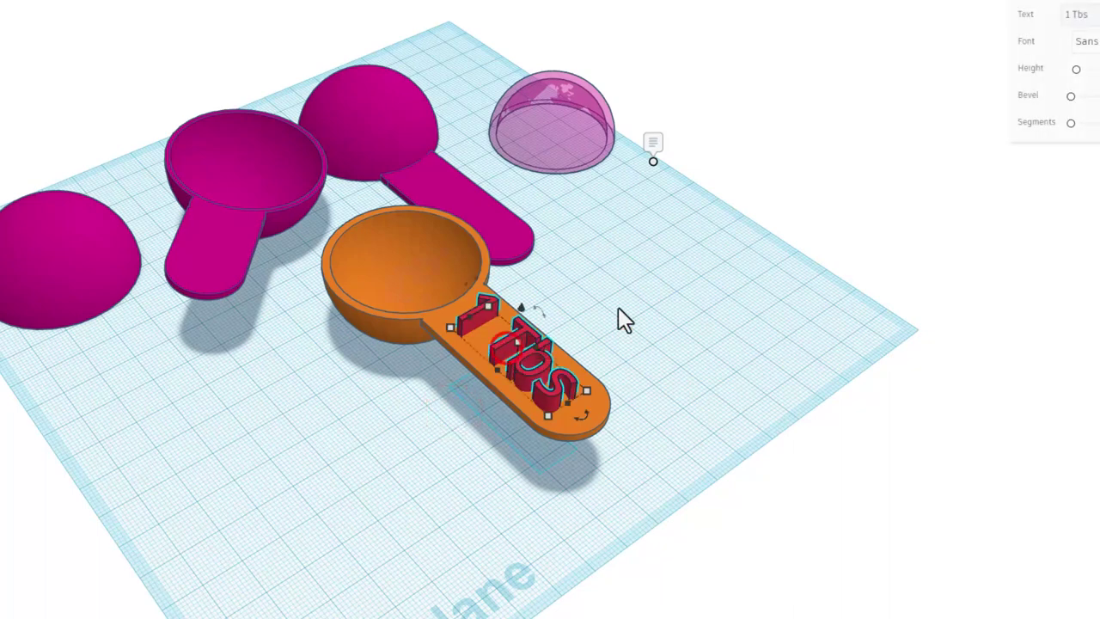
{"action": "right_click_drag", "start_coordinate": [620, 307], "coordinate": [638, 286]}
{"action": "left_click_drag", "start_coordinate": [586, 257], "coordinate": [581, 274]}
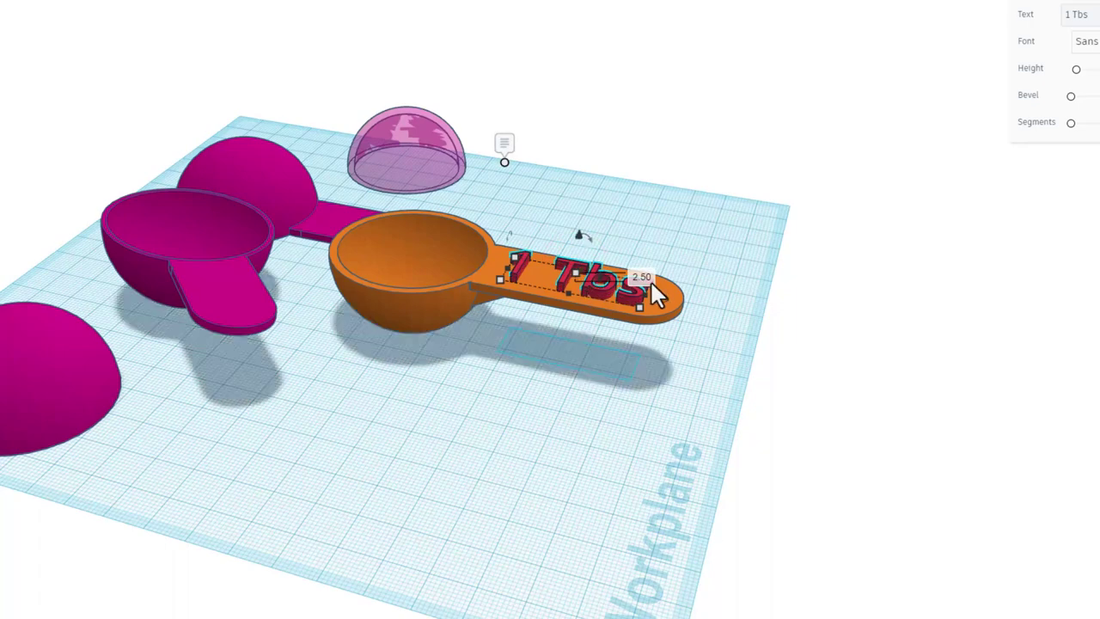
Make the text a hole, sink it into the handle, align it and group it with the scoop.
{"action": "left_click", "coordinate": [1030, 7]}
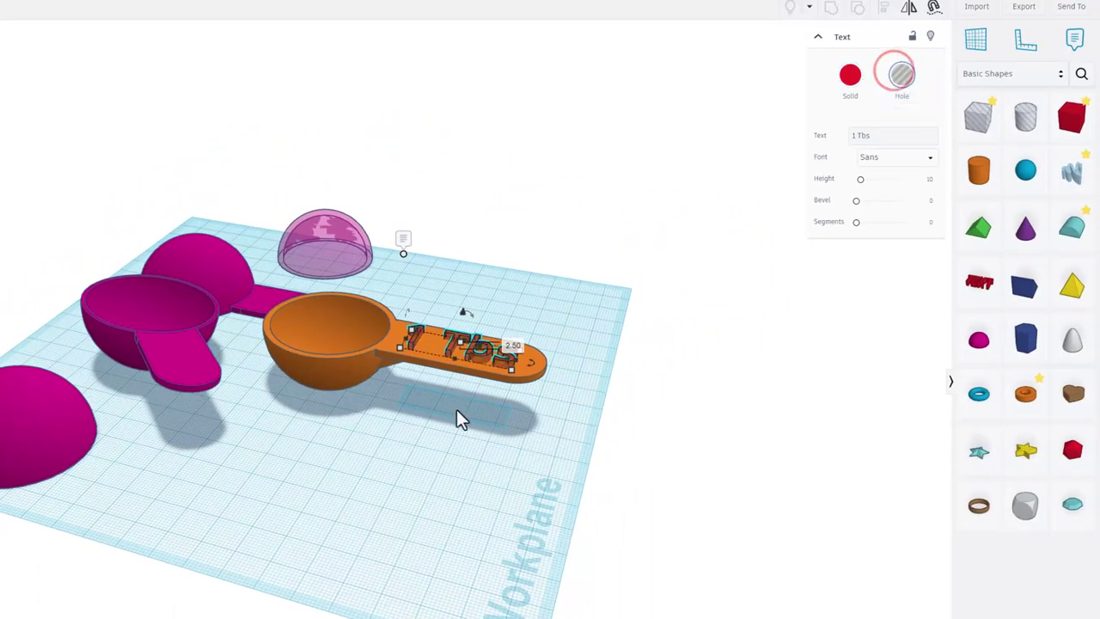
{"action": "key", "text": "ctrl+Down"}
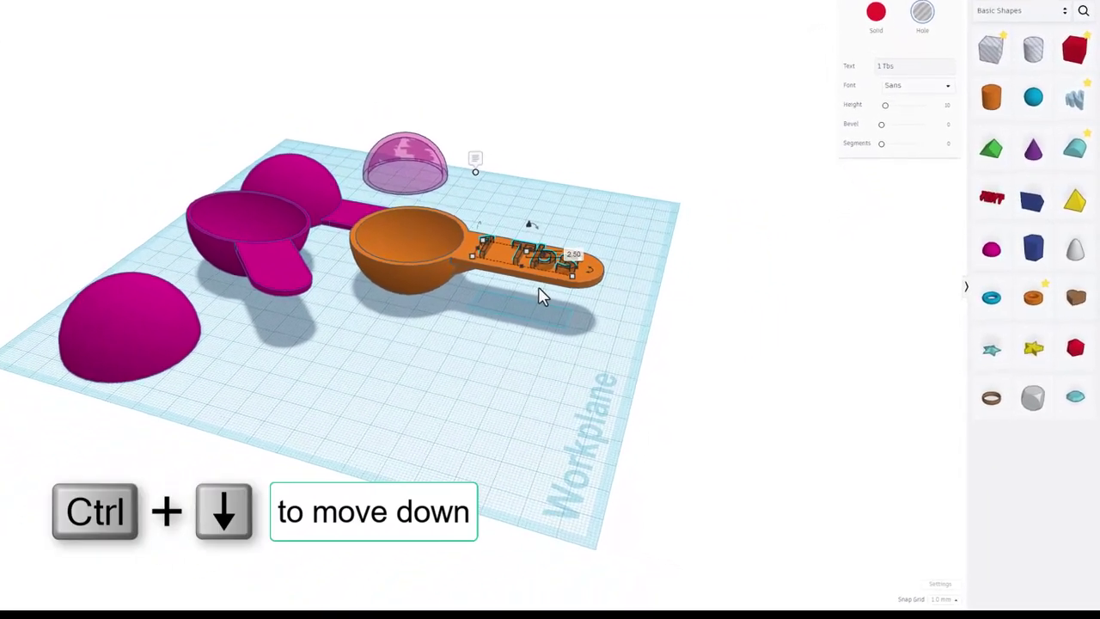
{"action": "key", "text": "ctrl+Down"}
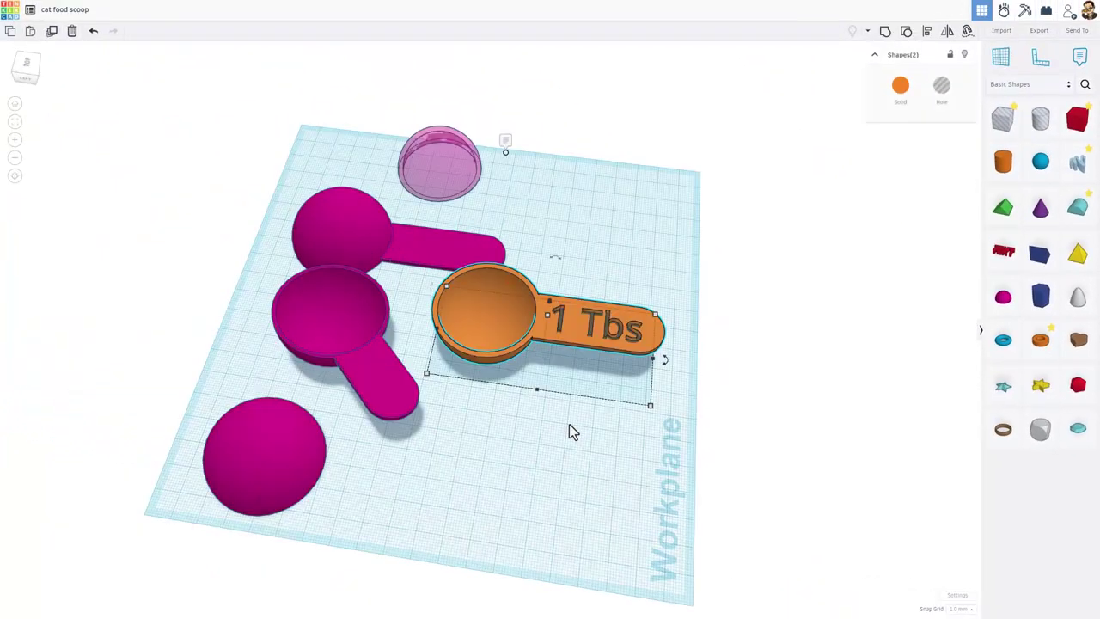
{"action": "key", "text": "l"}
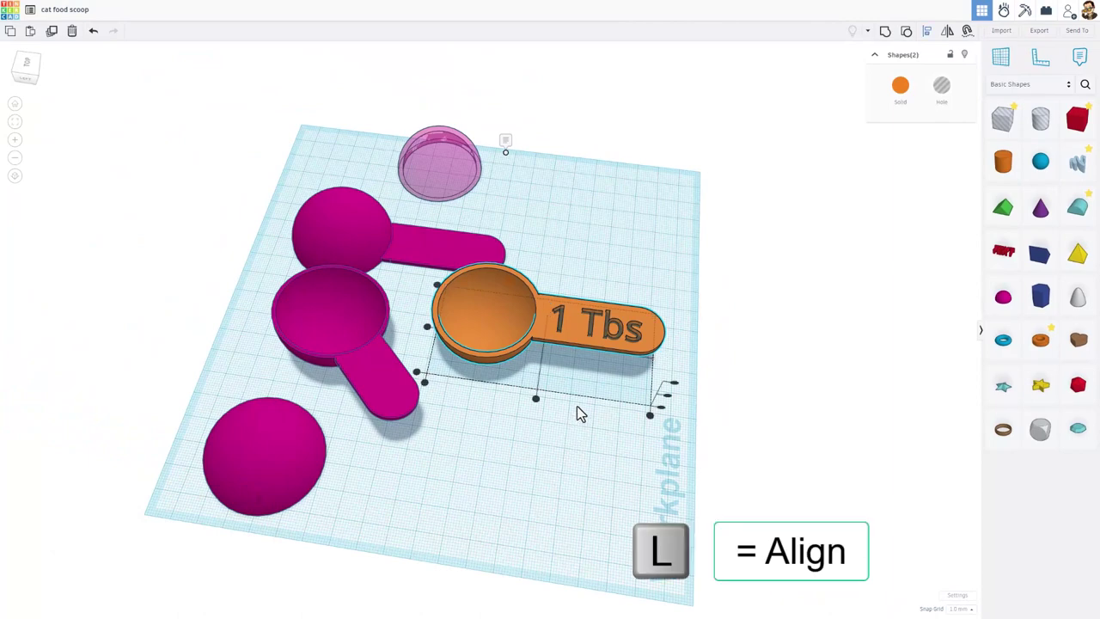
{"action": "left_click", "coordinate": [539, 315]}
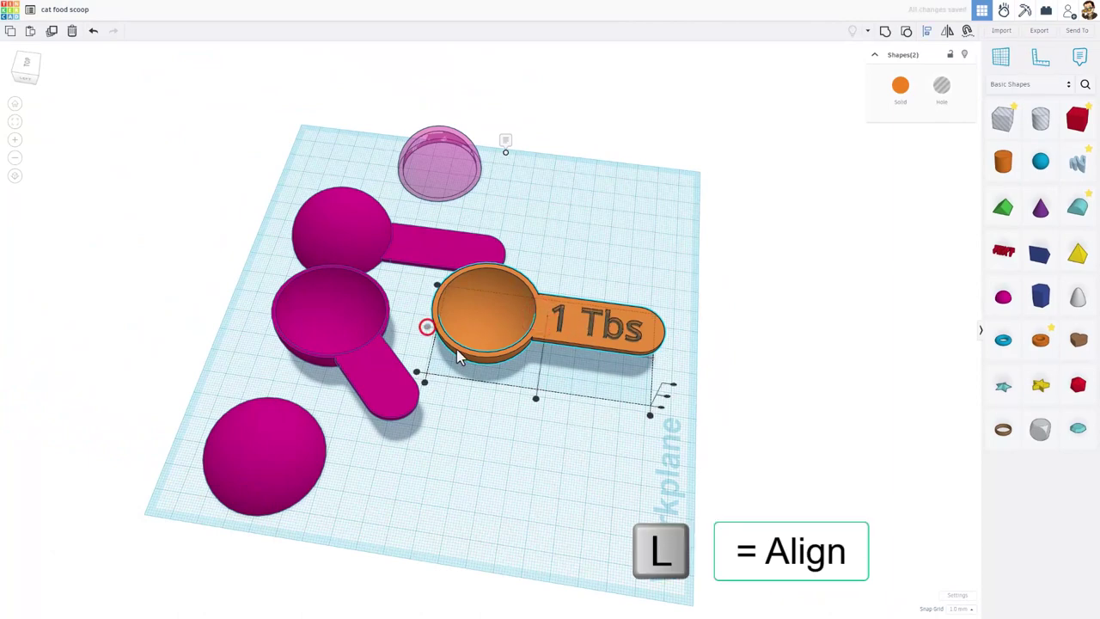
{"action": "left_click", "coordinate": [886, 31]}
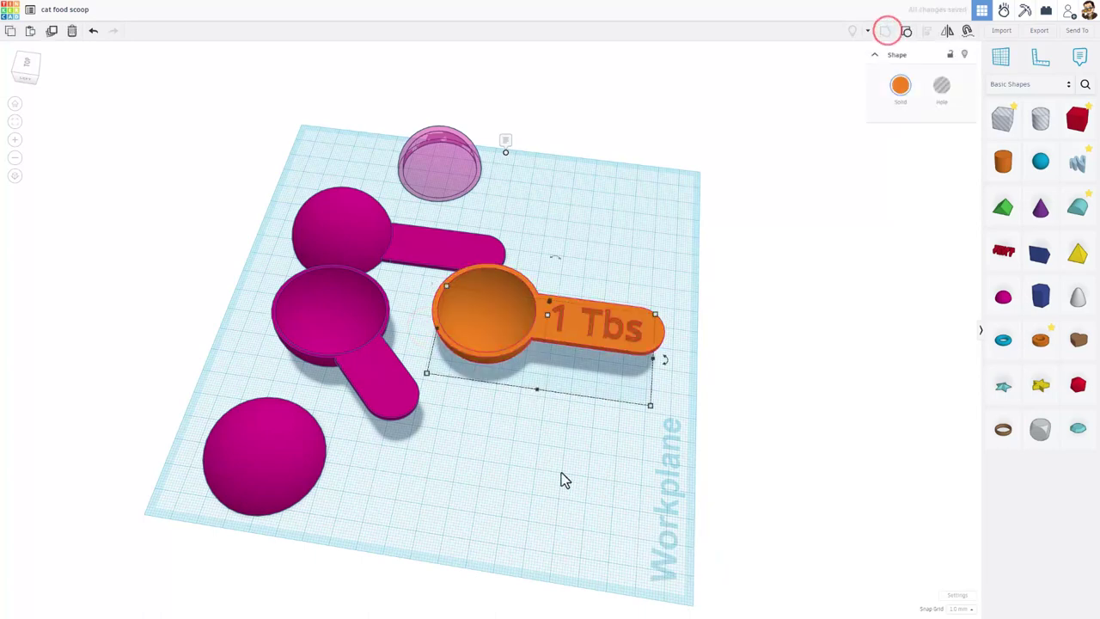
Flip the scoop over and orbit beneath the workplane to inspect the engraved underside.
{"action": "right_click_drag", "start_coordinate": [566, 338], "coordinate": [591, 356]}
{"action": "left_click", "coordinate": [691, 315]}
{"action": "left_click", "coordinate": [577, 354]}
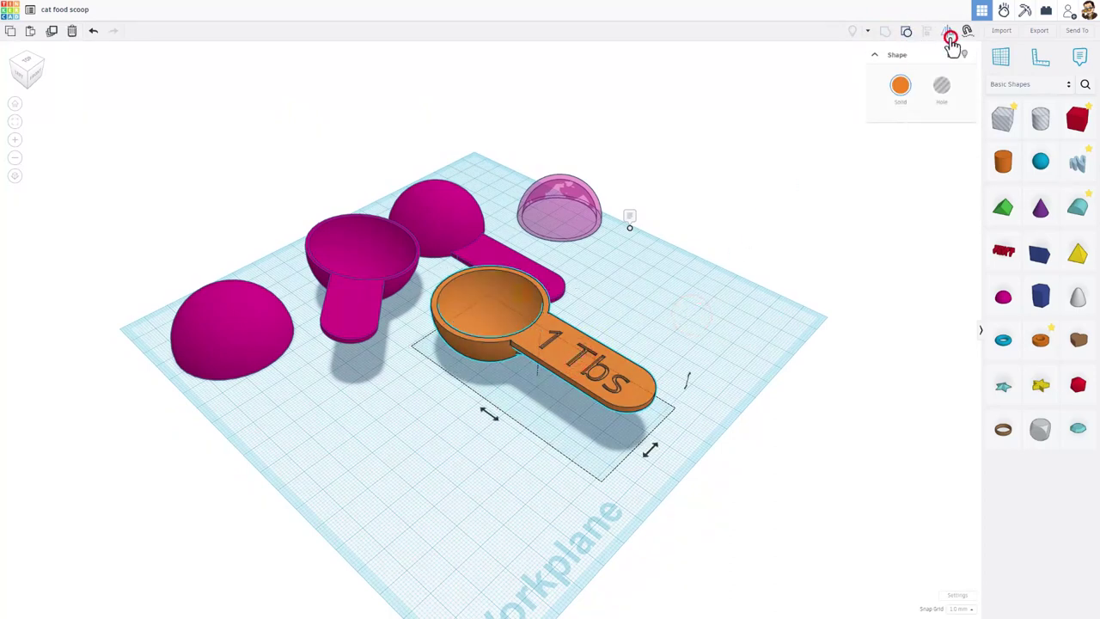
{"action": "left_click_drag", "start_coordinate": [683, 378], "coordinate": [682, 386]}
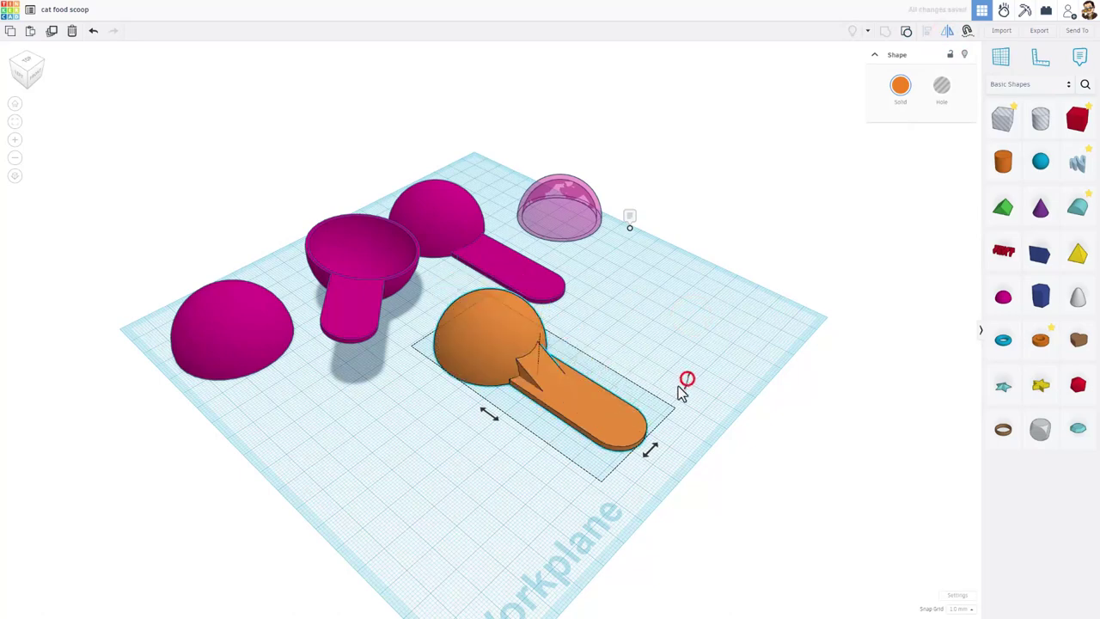
{"action": "right_click_drag", "start_coordinate": [578, 396], "coordinate": [646, 296]}
{"action": "left_click", "coordinate": [648, 290]}
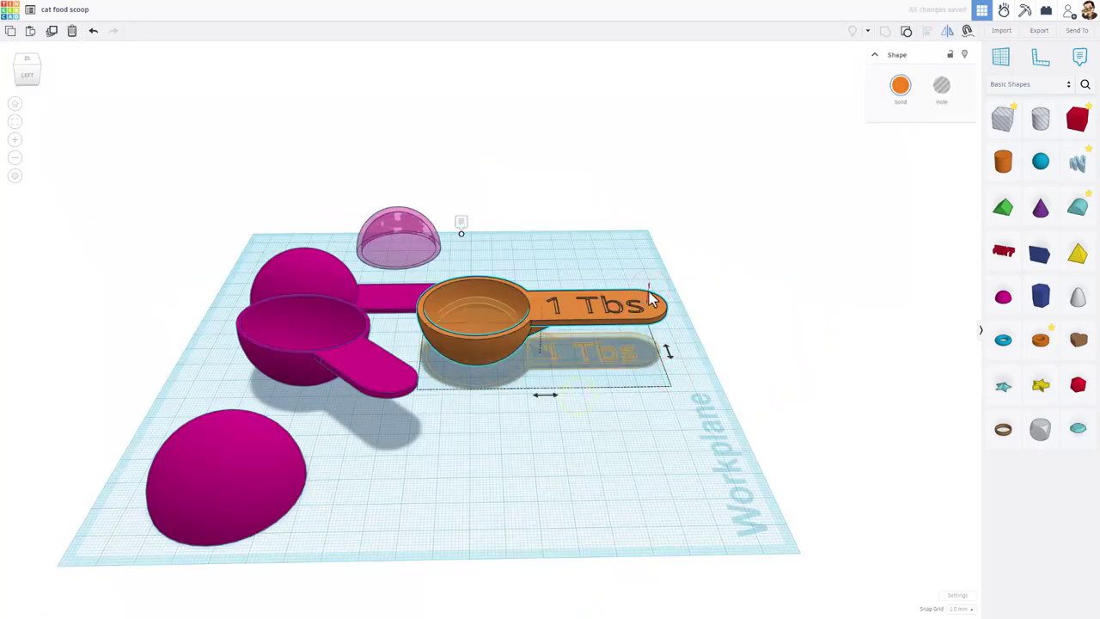
{"action": "left_click", "coordinate": [648, 291]}
{"action": "right_click_drag", "start_coordinate": [592, 419], "coordinate": [490, 344]}
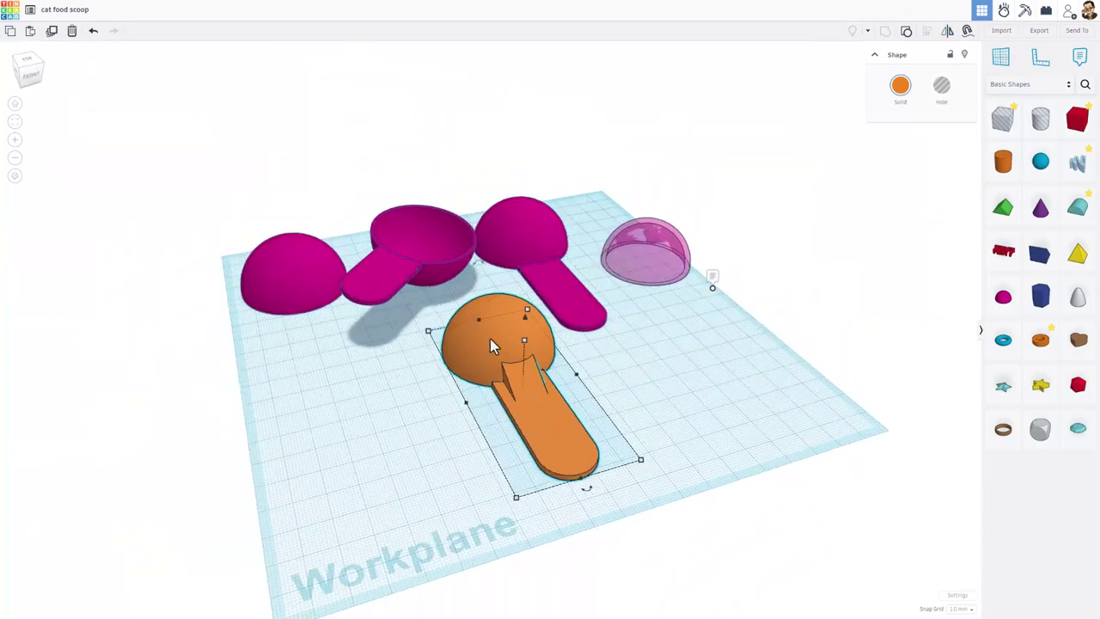
Export the selected scoop as an .STL file and save it to the 3dmodeling folder.
{"action": "left_click", "coordinate": [1045, 31]}
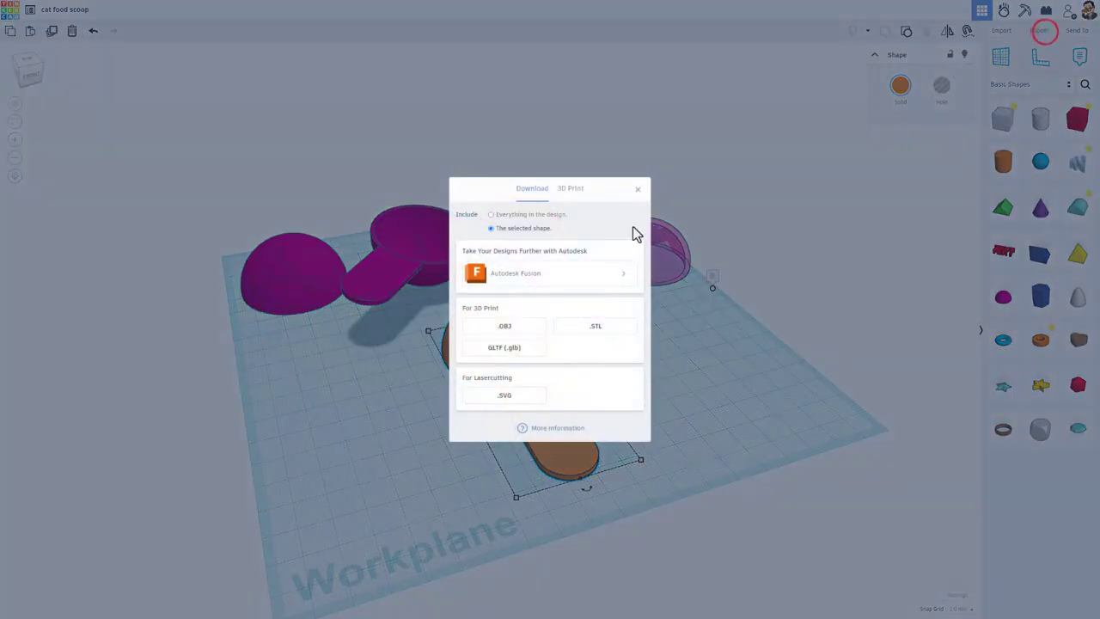
{"action": "left_click", "coordinate": [581, 331]}
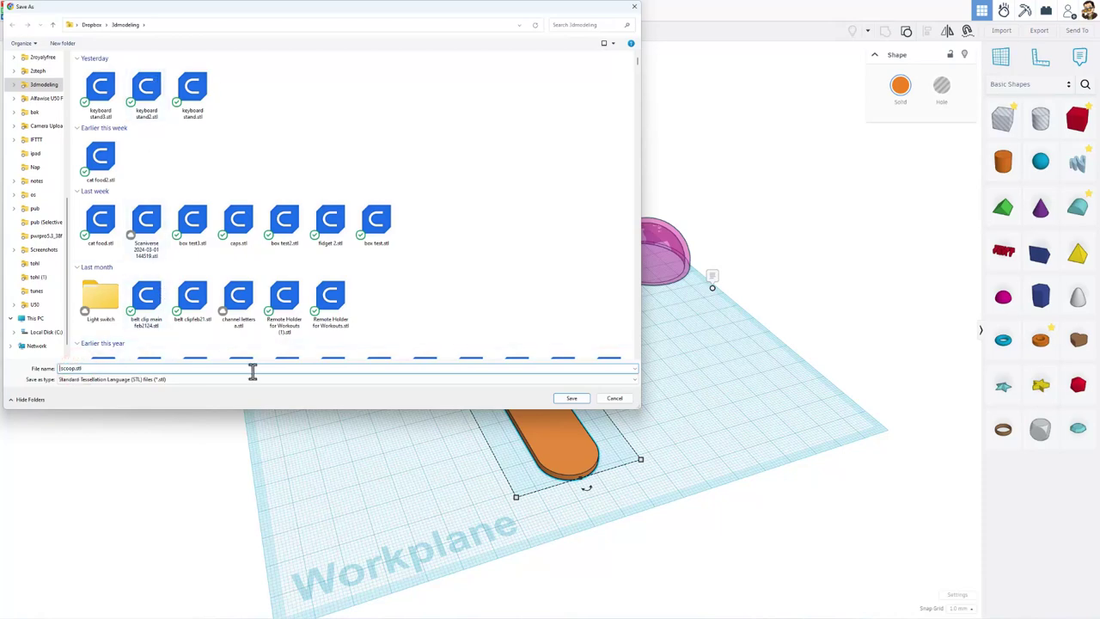
{"action": "key", "text": "Return"}
{"action": "right_click_drag", "start_coordinate": [631, 386], "coordinate": [568, 293]}
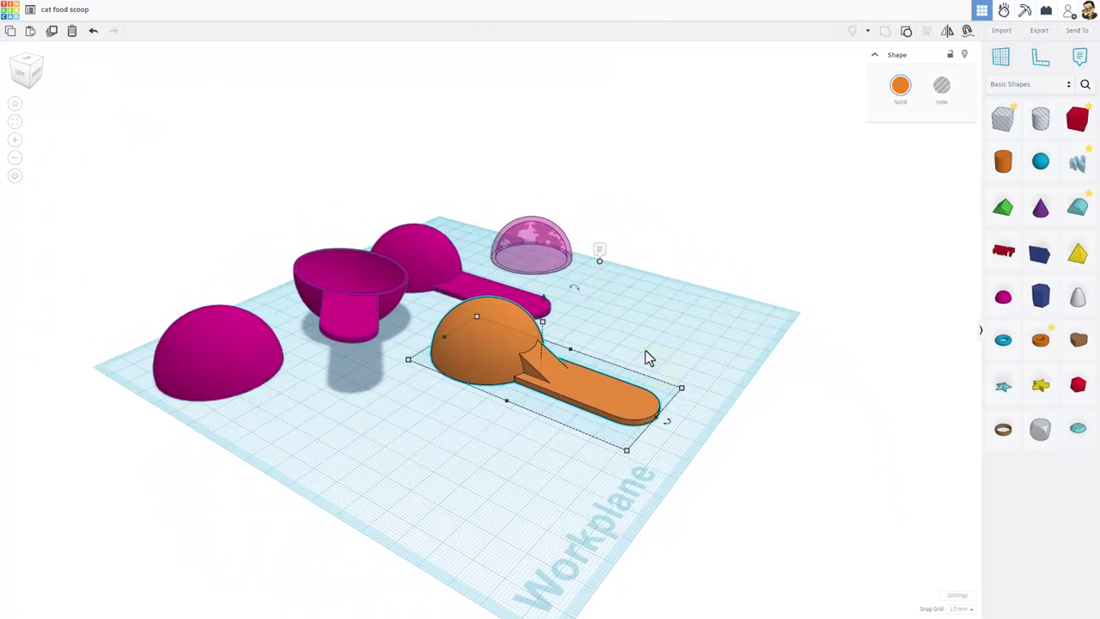
{"action": "right_click_drag", "start_coordinate": [650, 352], "coordinate": [771, 213]}
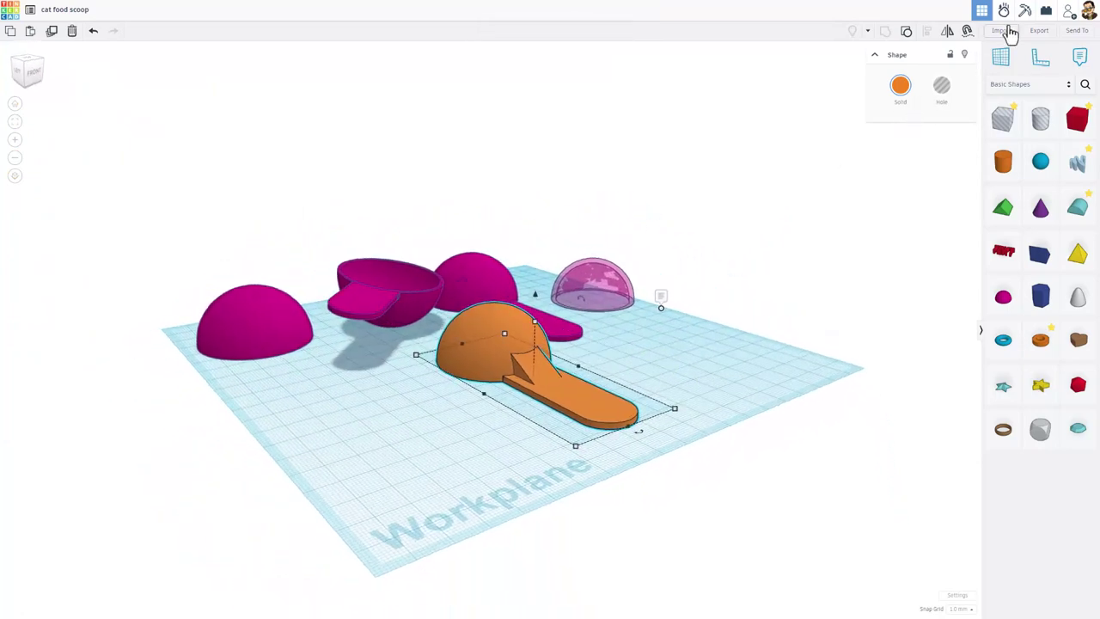
Open the Contact Us chat window from the bubble at the bottom right of the HLModTech page.
{"action": "right_click_drag", "start_coordinate": [733, 337], "coordinate": [651, 410]}
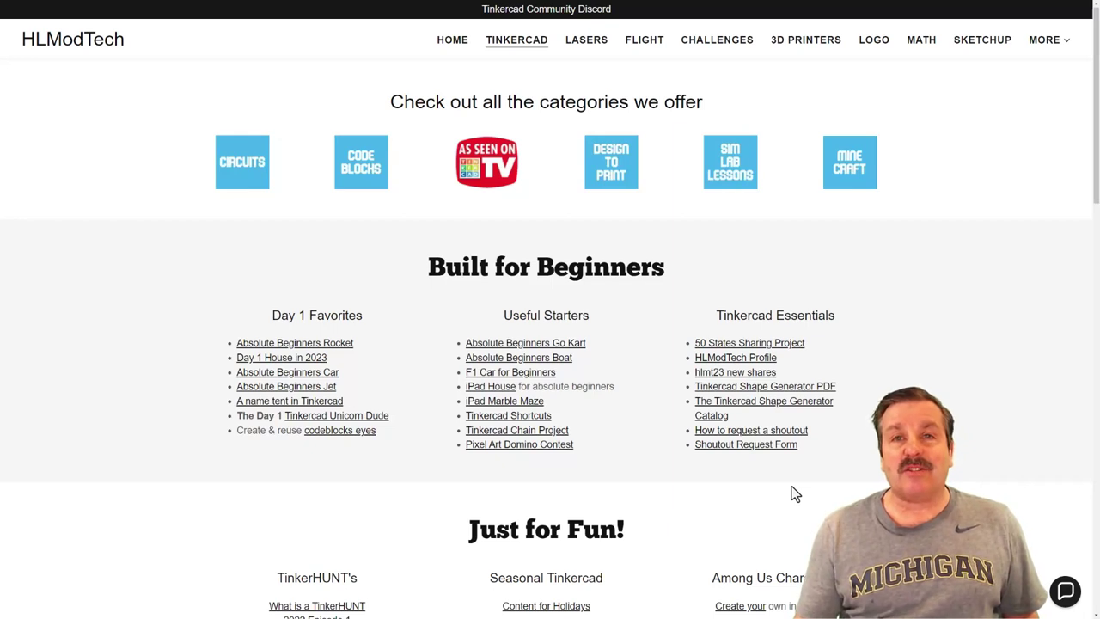
{"action": "left_click", "coordinate": [1066, 590]}
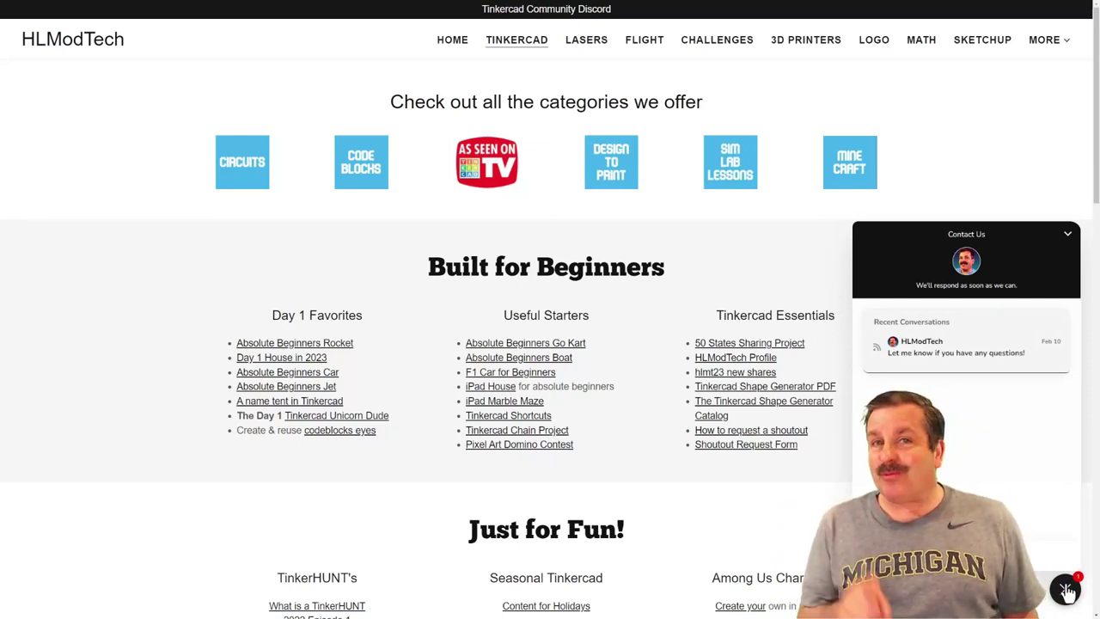
Close the chat window and follow the Tinkercad Community Discord banner to its invite page.
{"action": "left_click", "coordinate": [1067, 591]}
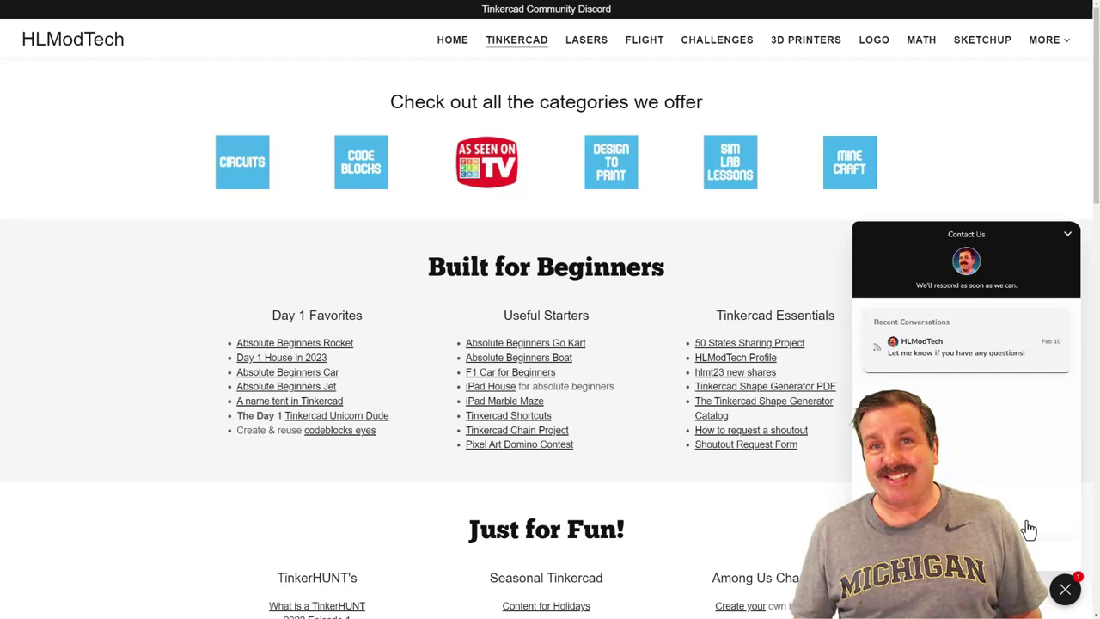
{"action": "left_click", "coordinate": [507, 19]}
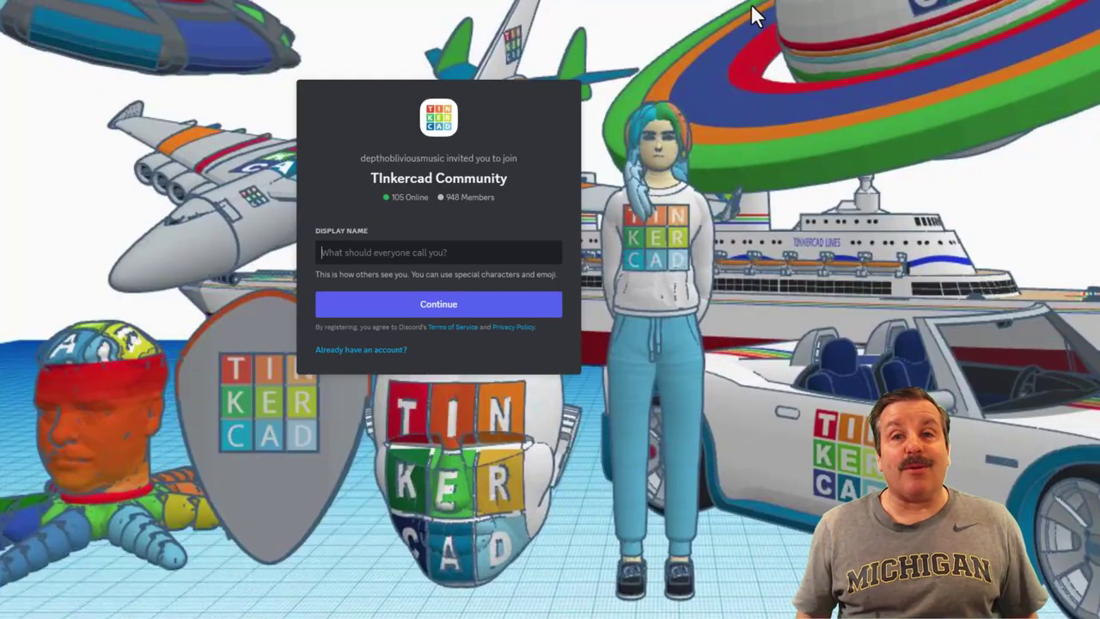